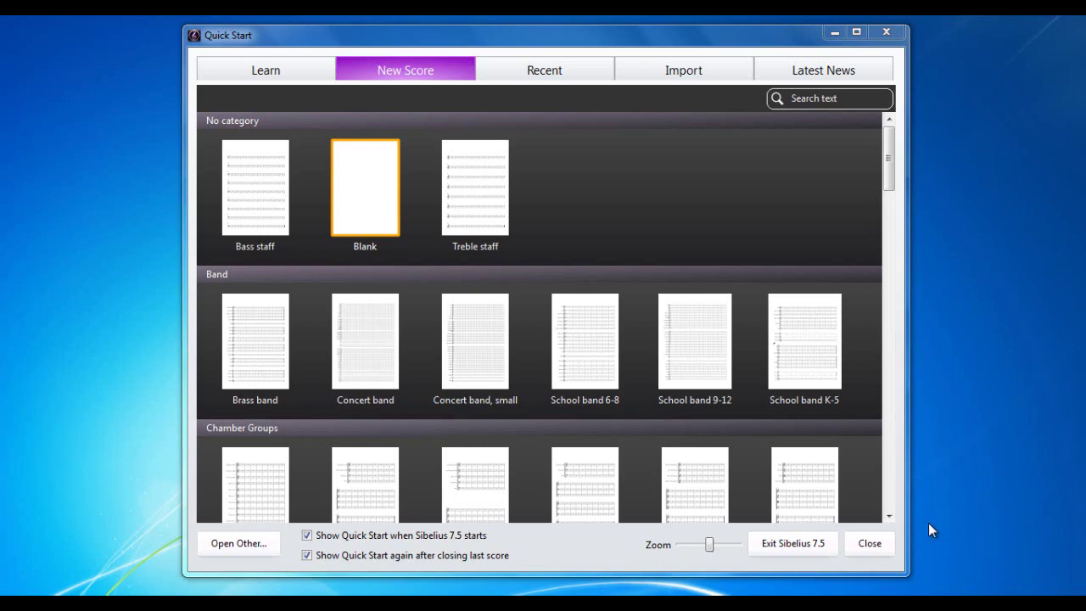
Start a new score from the Blank template and bring up its instrument list
double_click(361, 197)
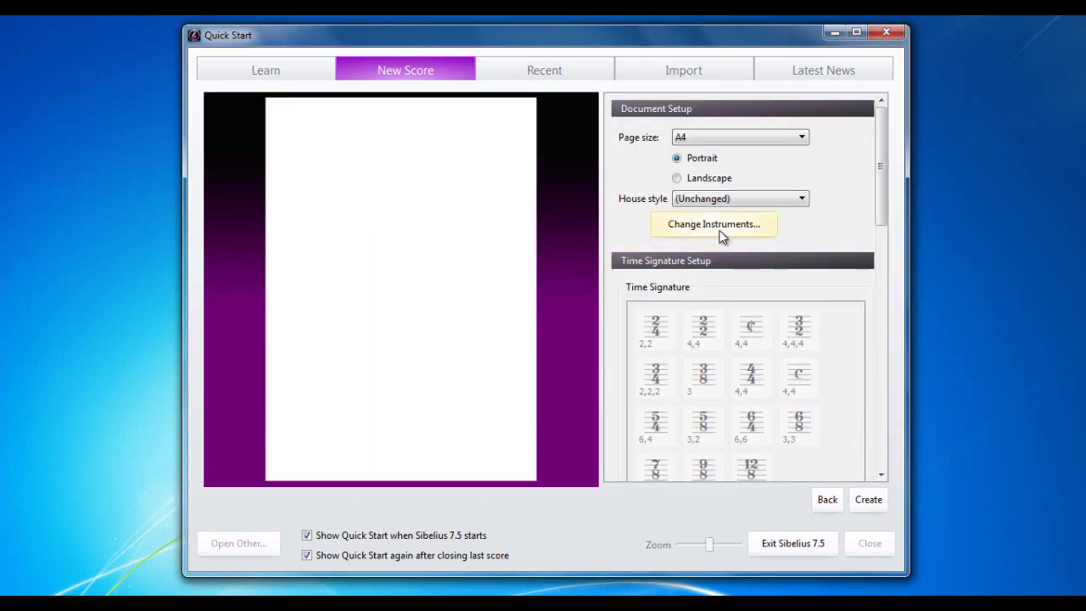
left_click(719, 229)
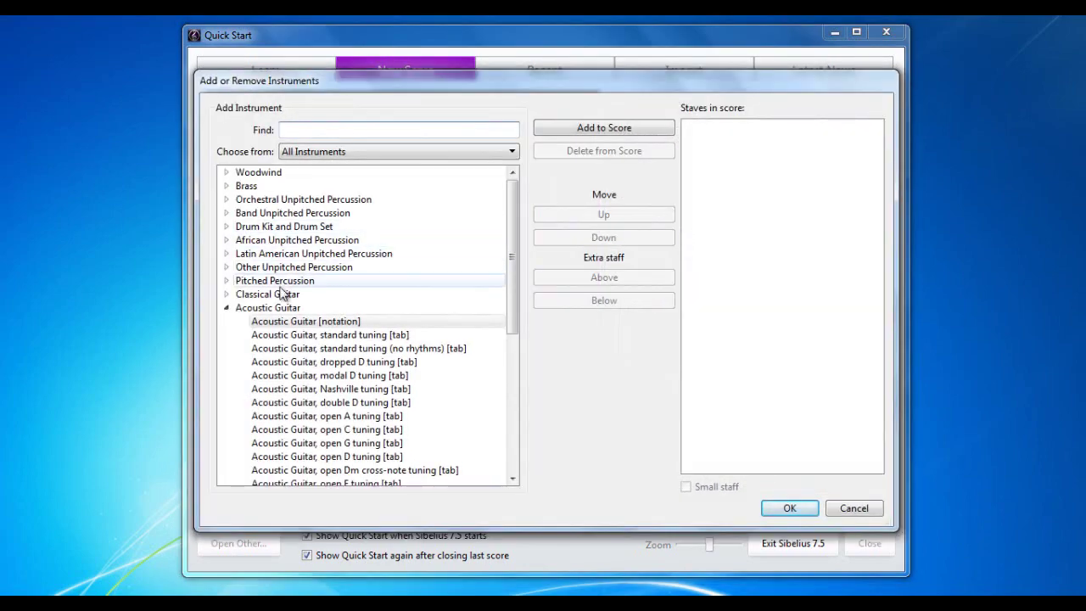
left_click(226, 309)
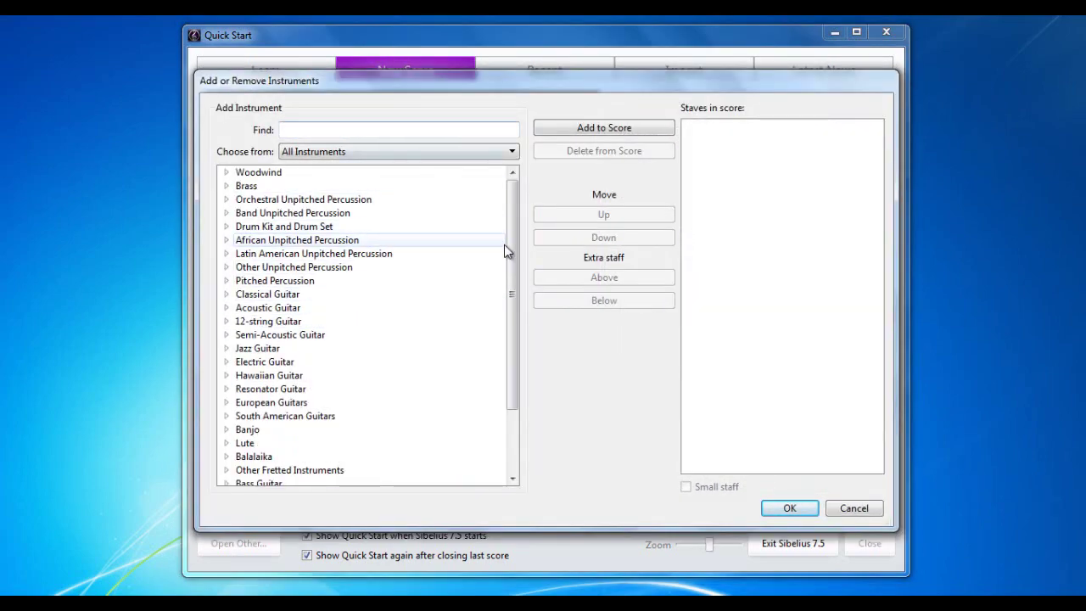
left_click_drag(514, 255, 515, 278)
scroll(289, 204, "up", 1)
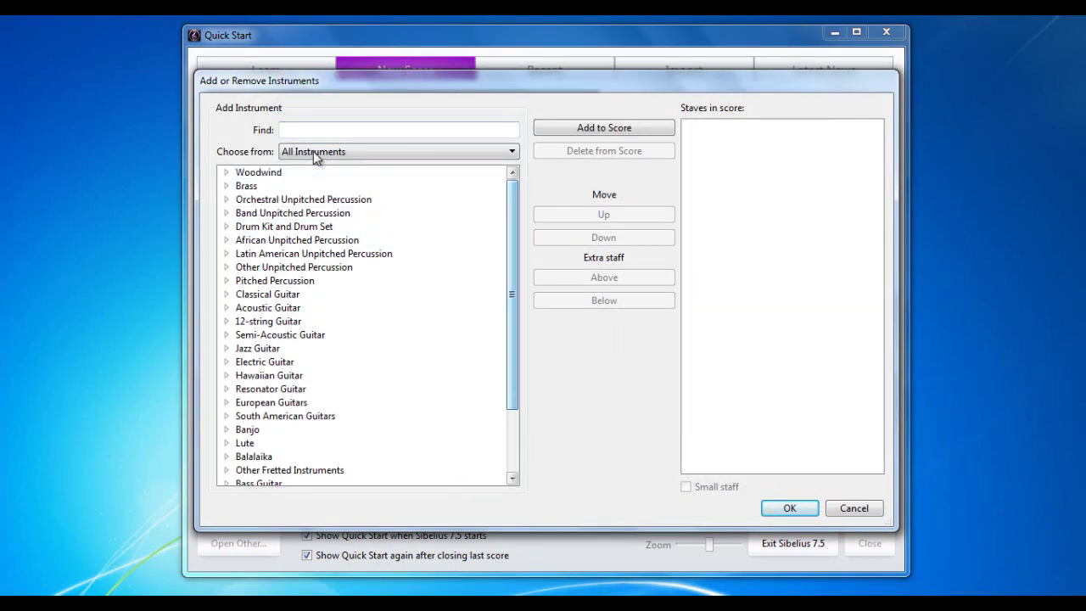
Keep the instrument list on All Instruments and scroll down through the categories
left_click(302, 153)
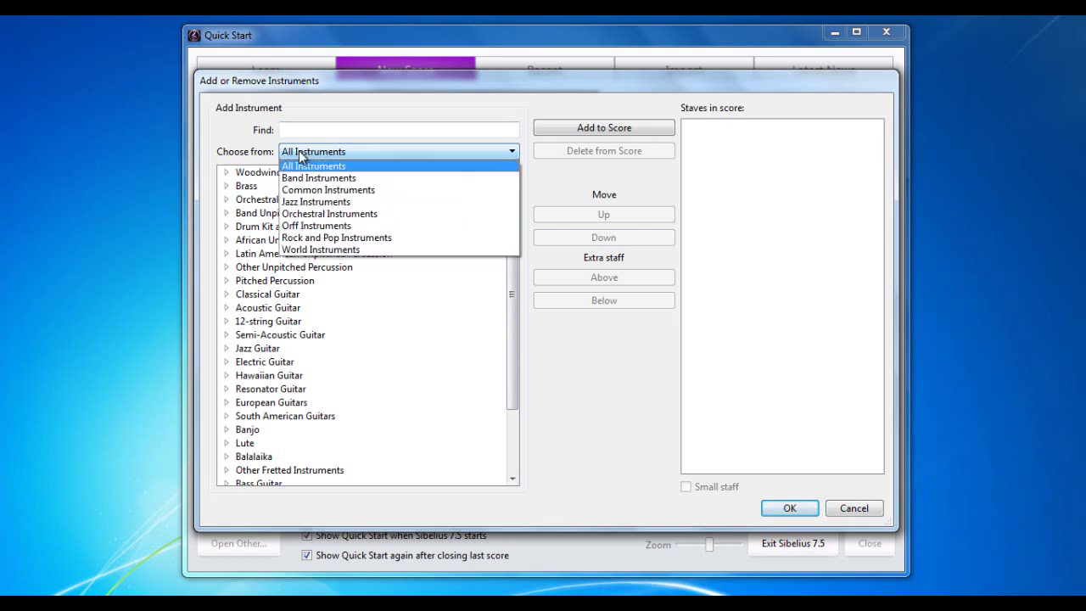
left_click(312, 167)
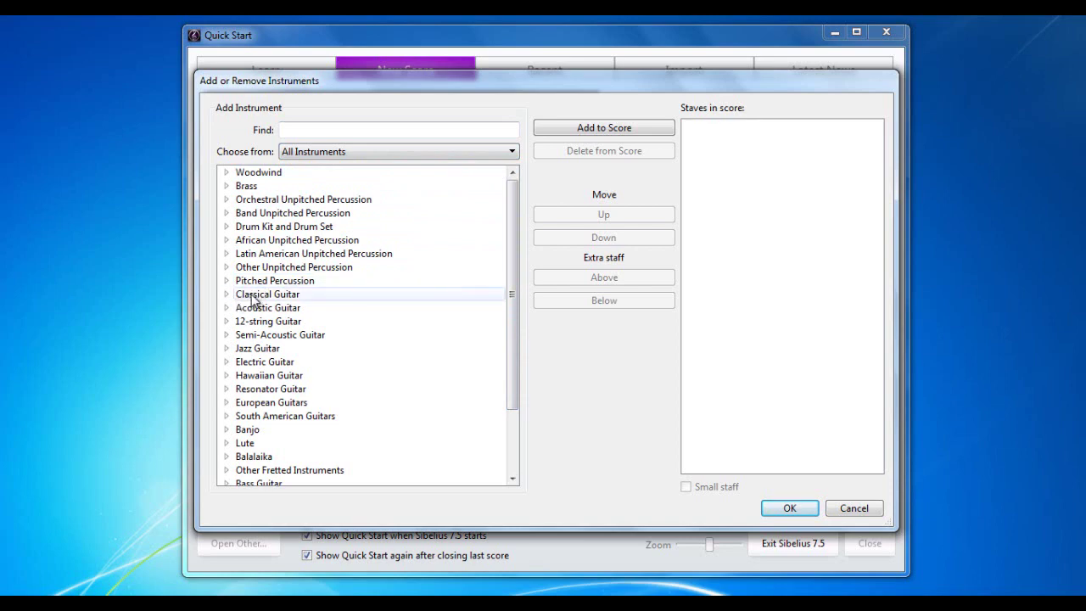
scroll(251, 301, "down", 2)
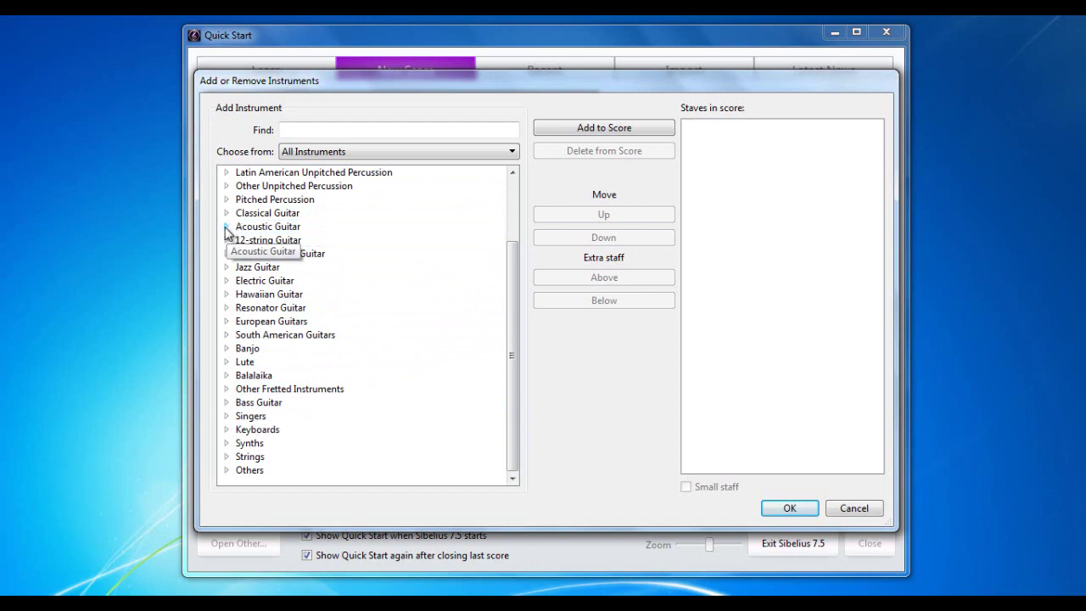
Check the Acoustic Guitar variants, then show Classical Guitar's notation through DADGAD tab variants
left_click(226, 227)
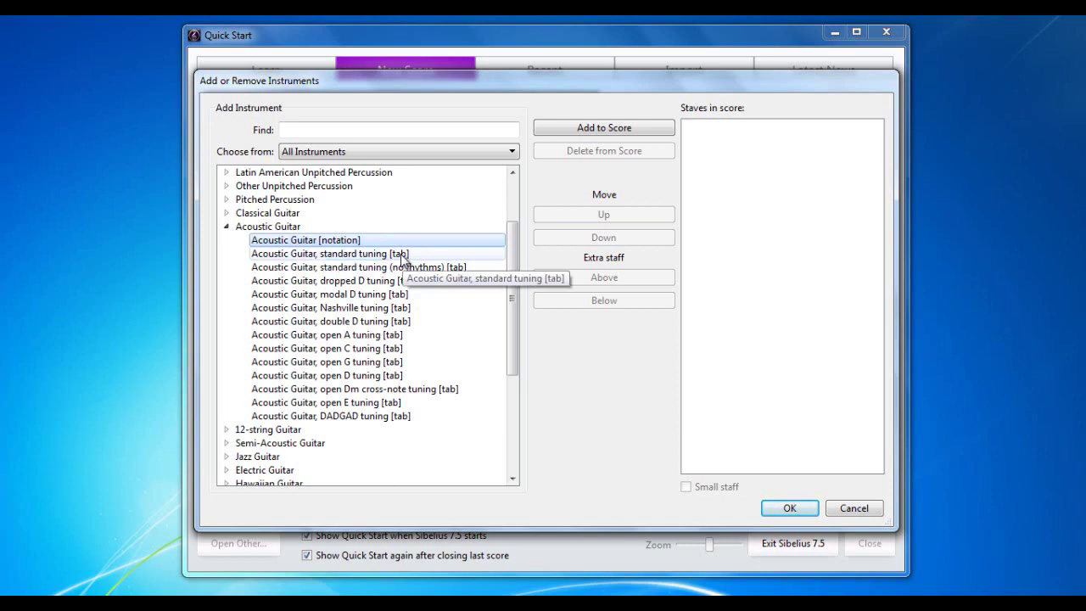
left_click(226, 226)
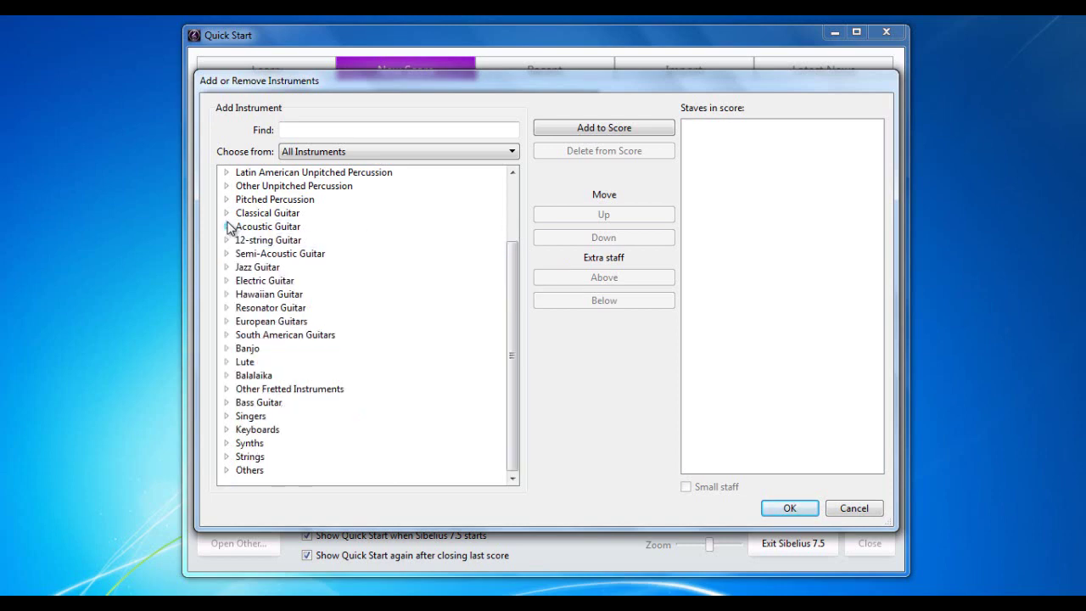
left_click(225, 213)
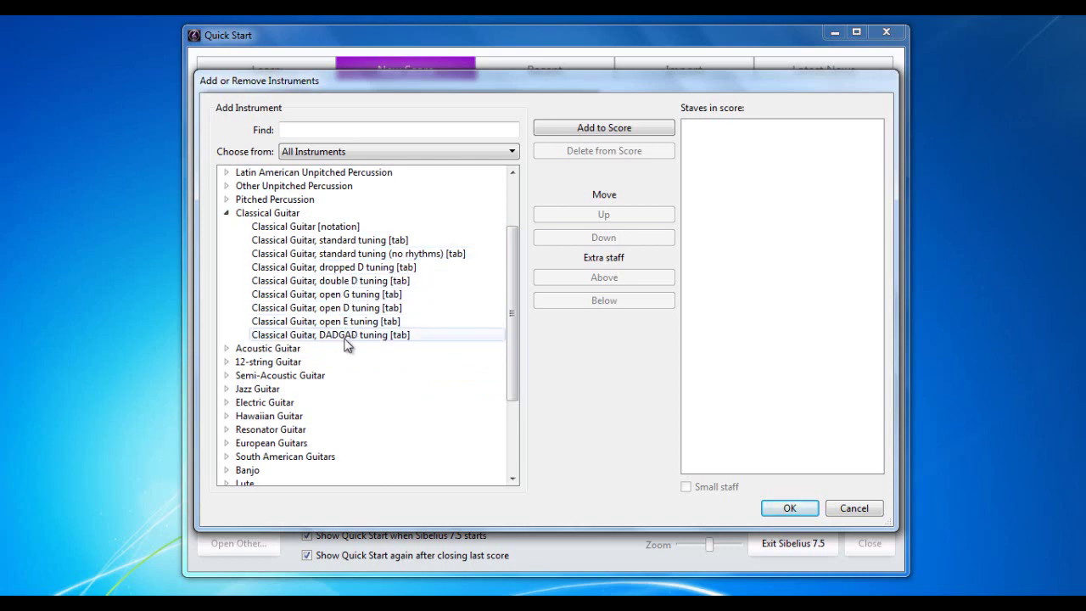
Collapse Classical Guitar and look through the Banjo and Lute variants
left_click(226, 213)
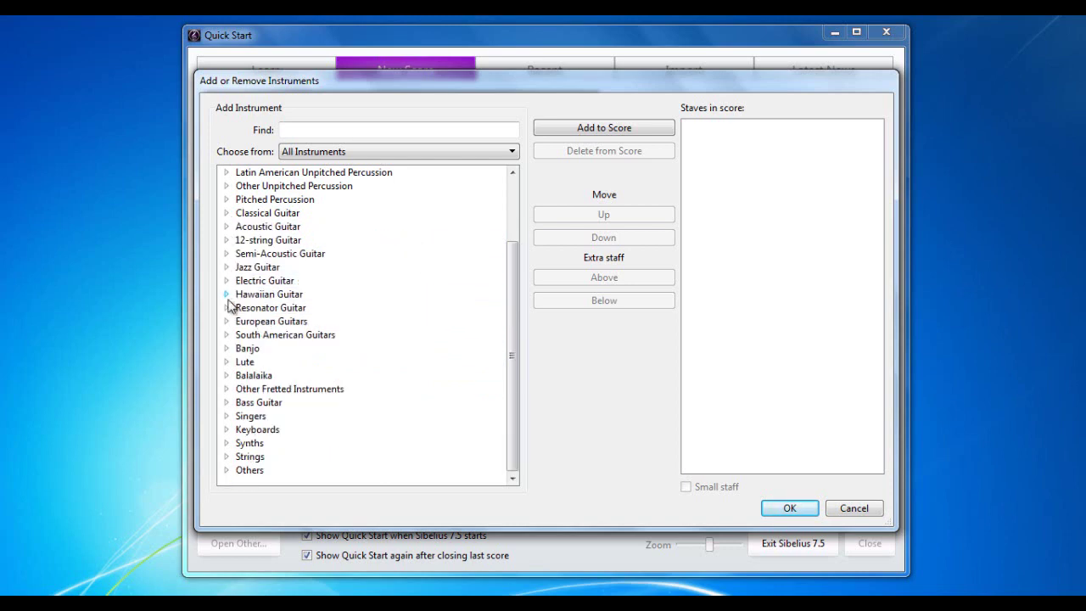
left_click(226, 348)
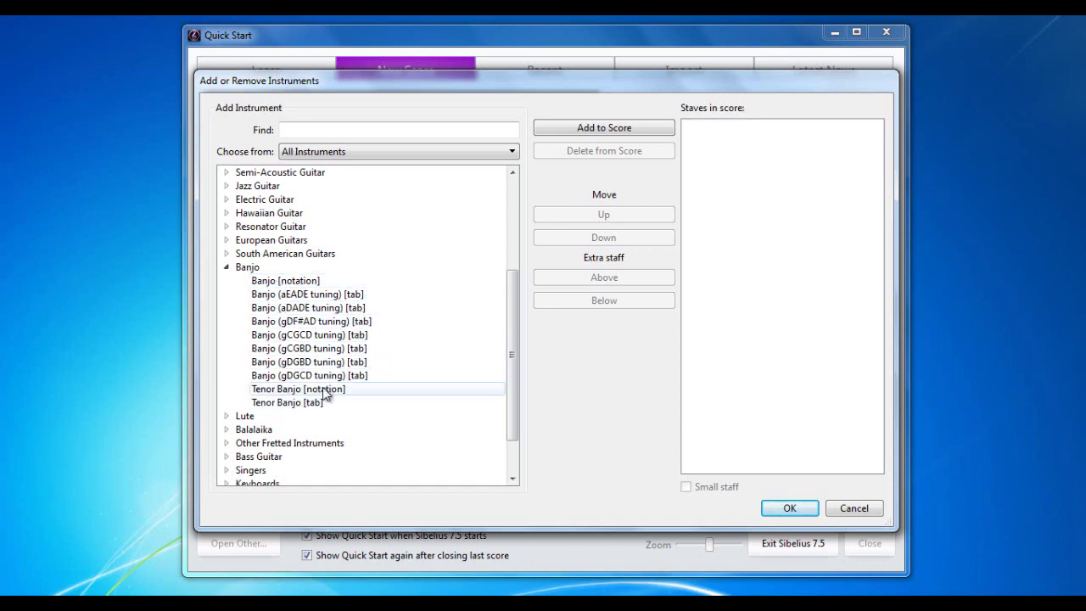
left_click(226, 269)
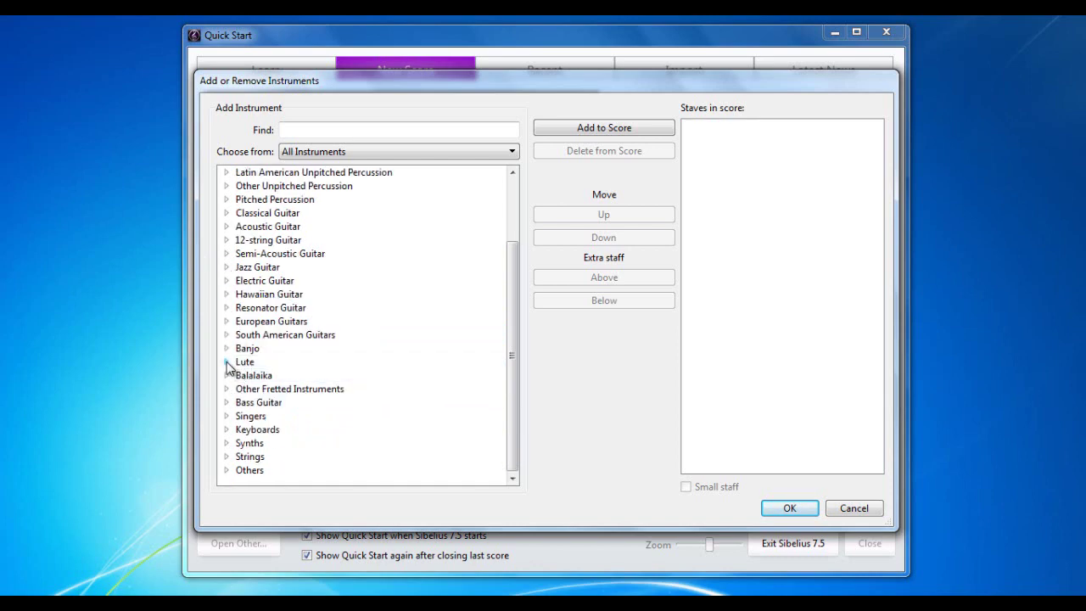
left_click(228, 362)
scroll(367, 336, "down", 3)
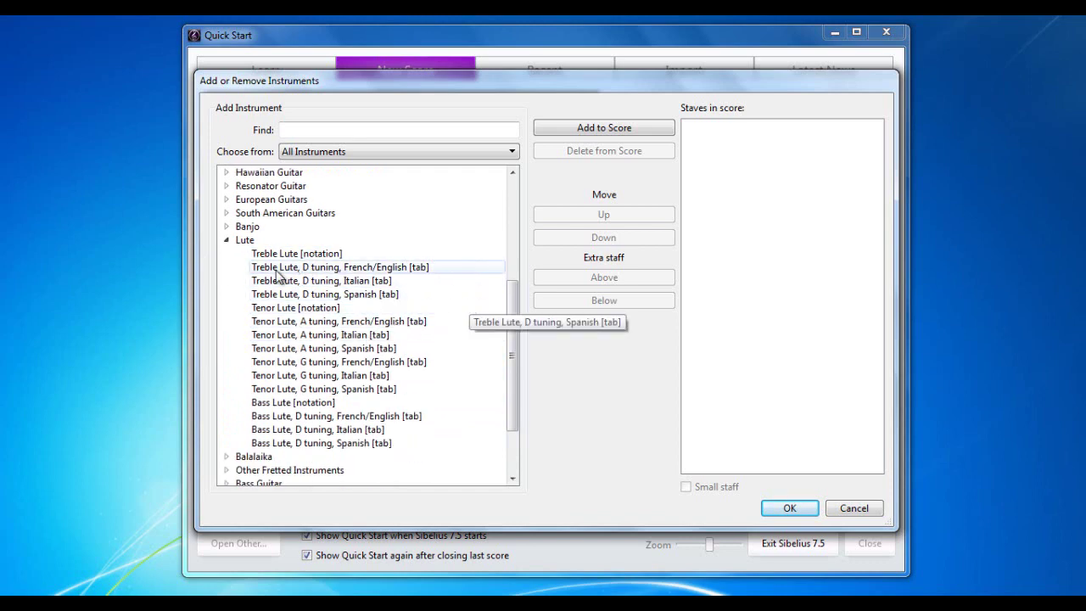
left_click(227, 240)
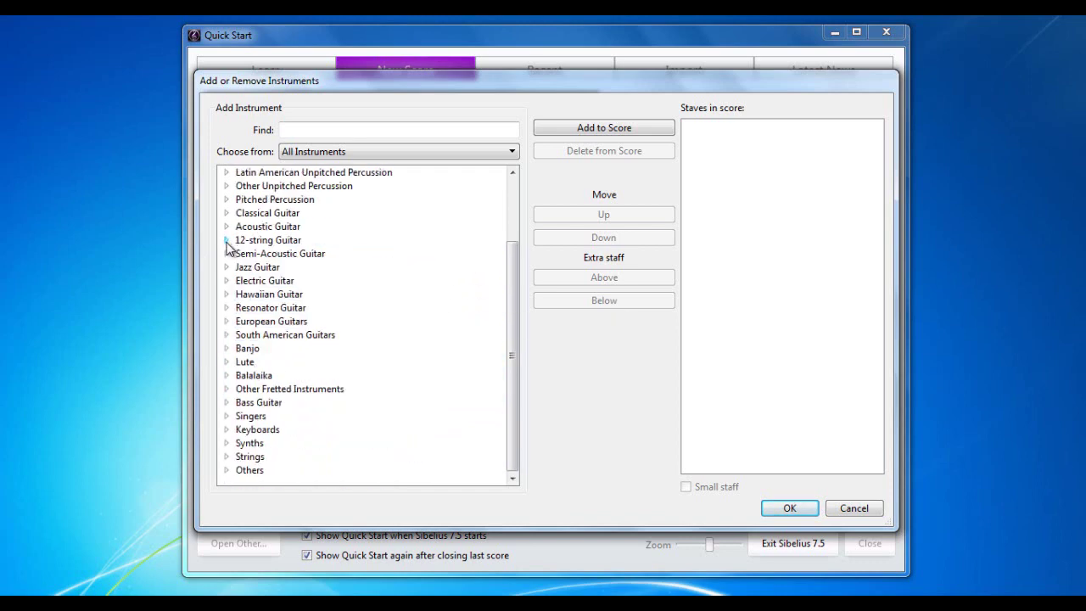
Review the Balalaika variants, then scroll through the Bass Guitar options
left_click(227, 378)
scroll(428, 355, "down", 2)
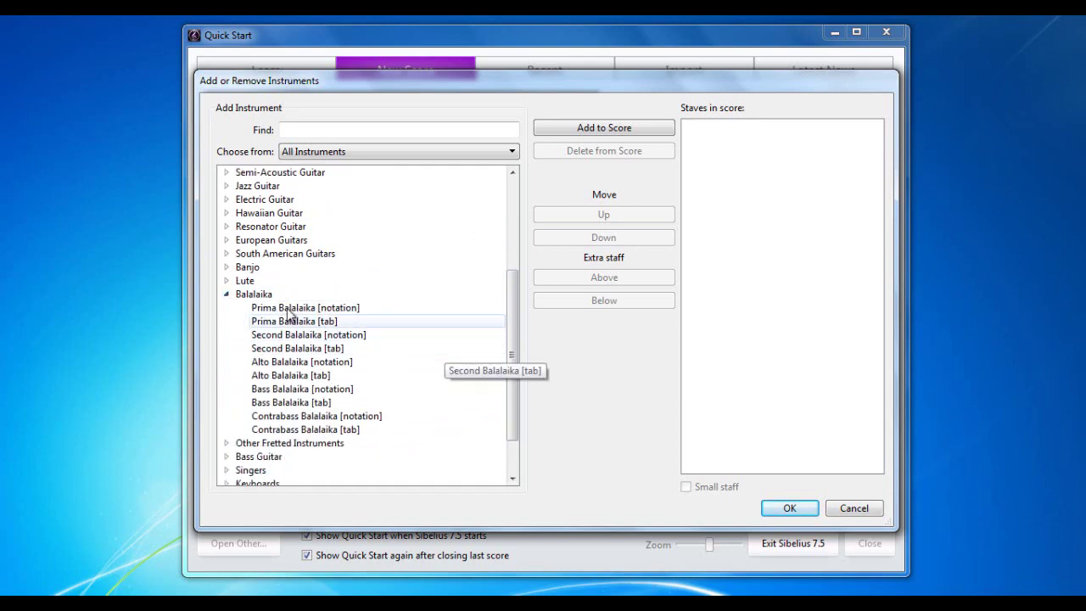
left_click(227, 293)
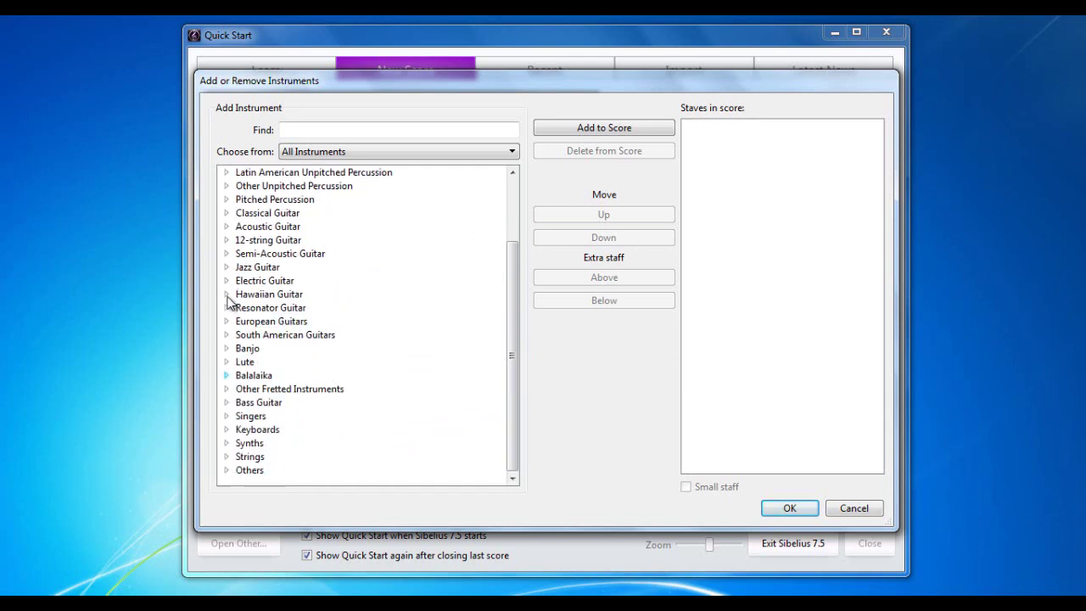
left_click(226, 402)
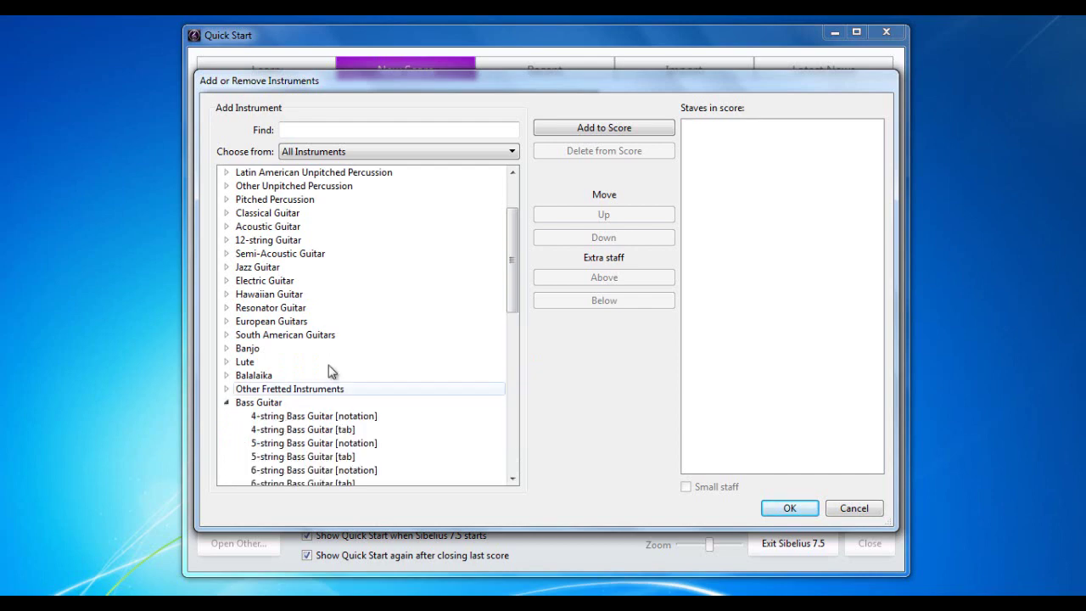
scroll(417, 330, "down", 3)
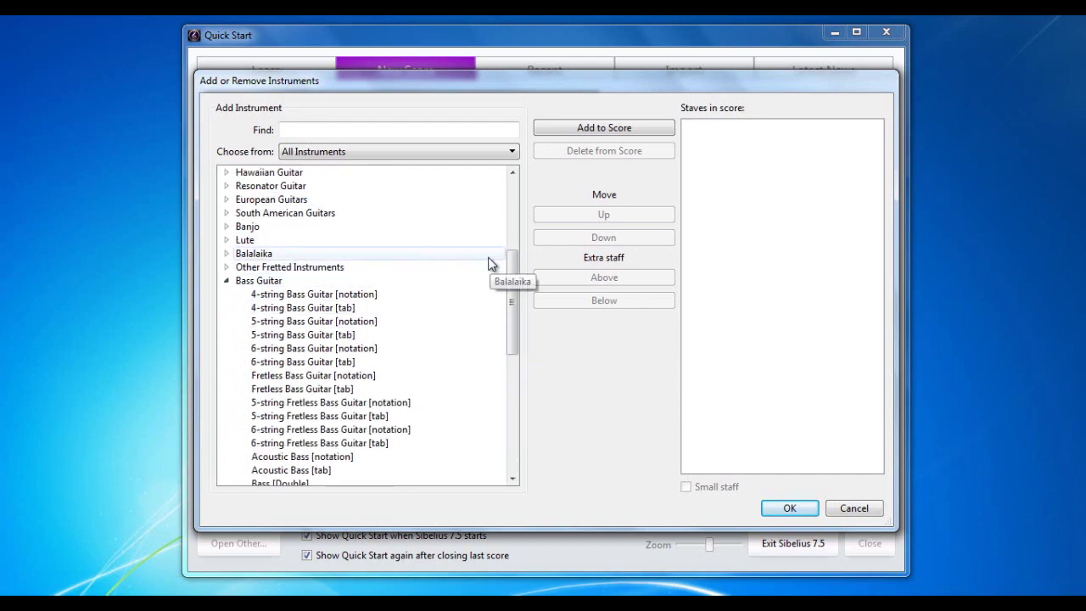
scroll(490, 264, "down", 2)
scroll(490, 263, "down", 1)
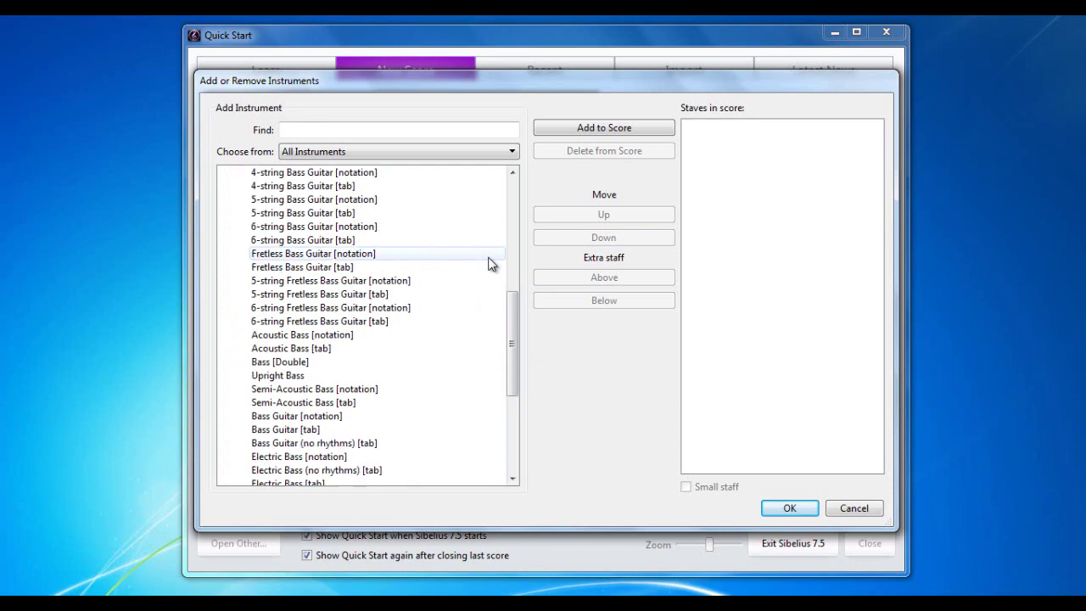
scroll(489, 264, "down", 4)
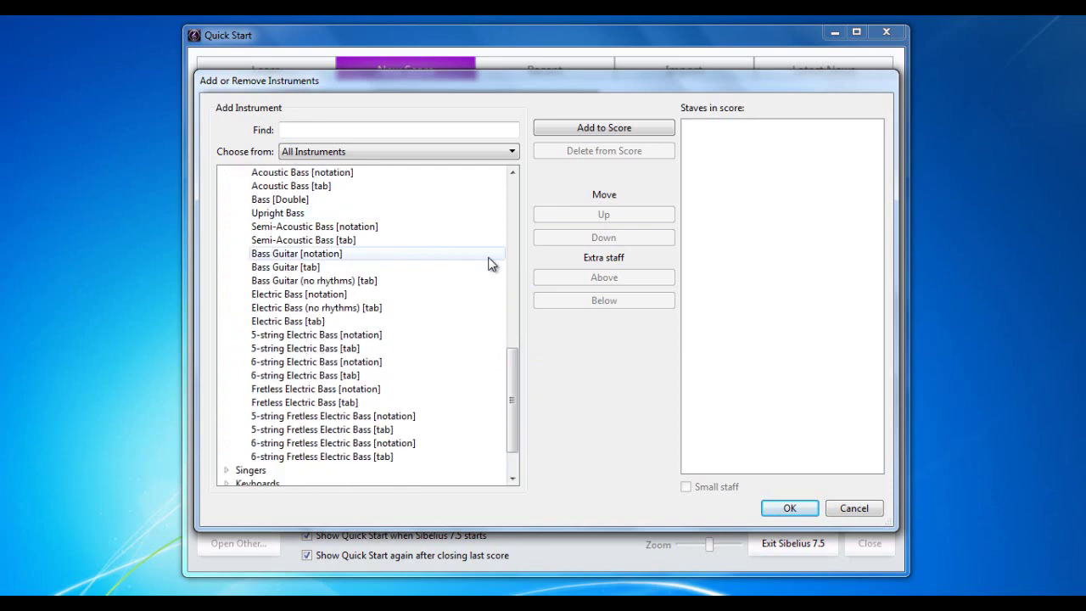
scroll(489, 263, "up", 7)
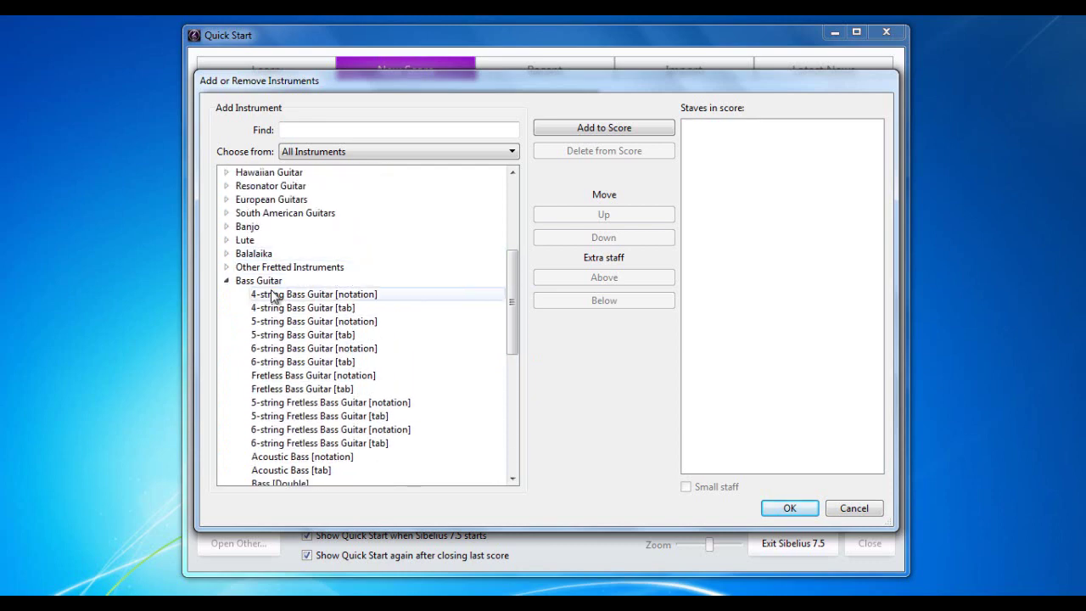
Add Classical Guitar [notation] and Classical Guitar standard tuning [tab] staves, and confirm
left_click(226, 283)
scroll(383, 314, "up", 2)
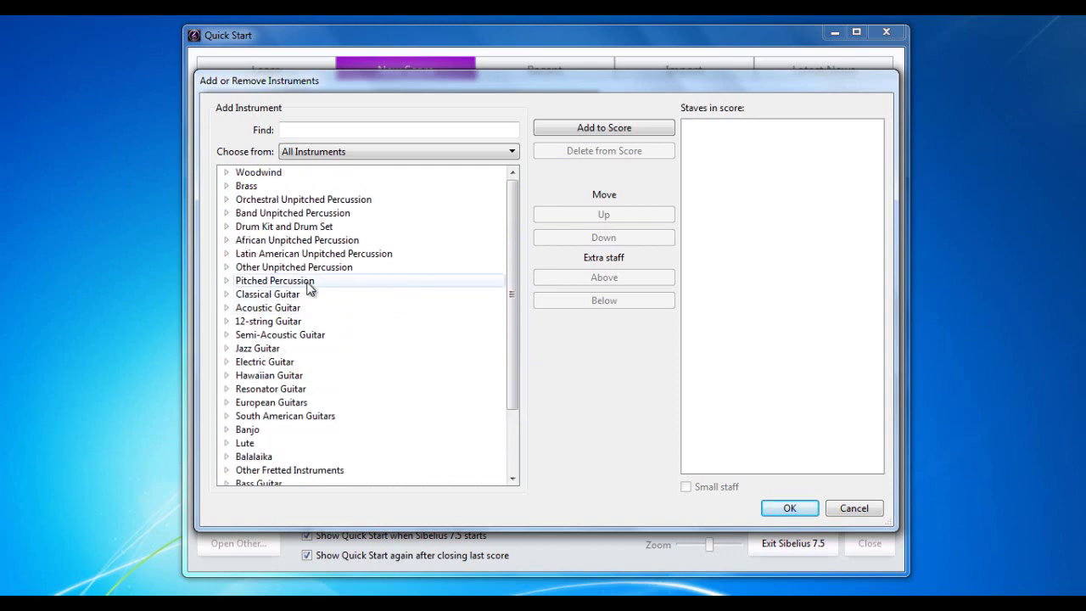
left_click(227, 294)
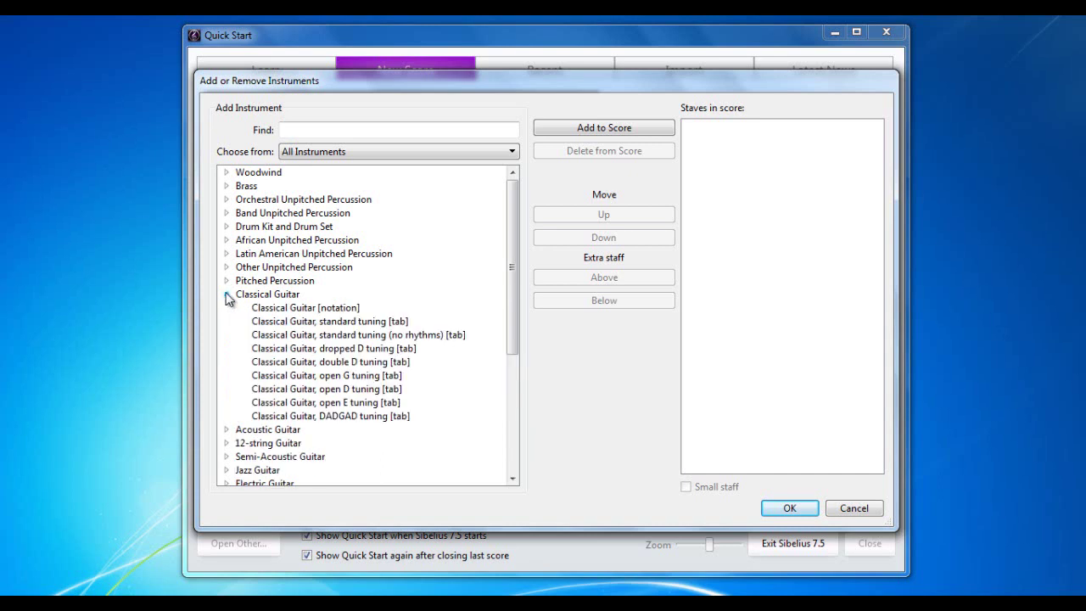
left_click(286, 312)
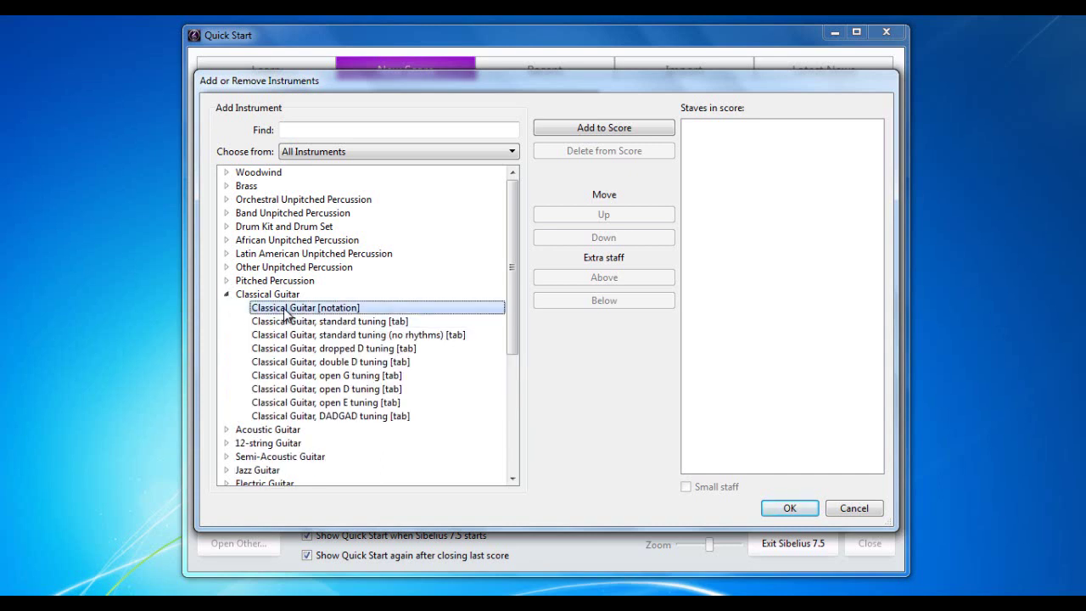
left_click(650, 131)
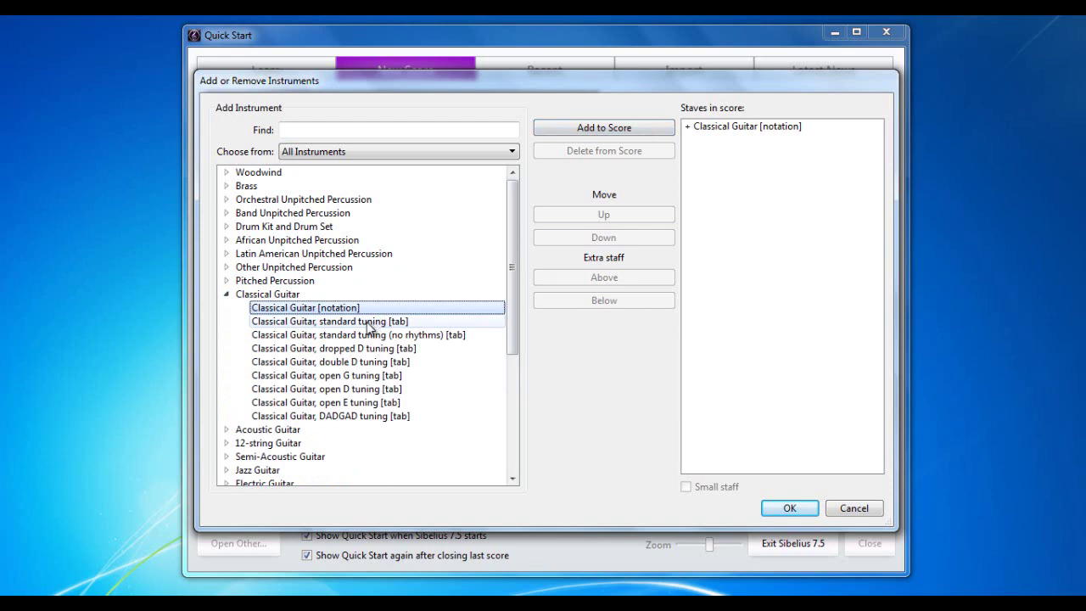
left_click(371, 324)
left_click(606, 134)
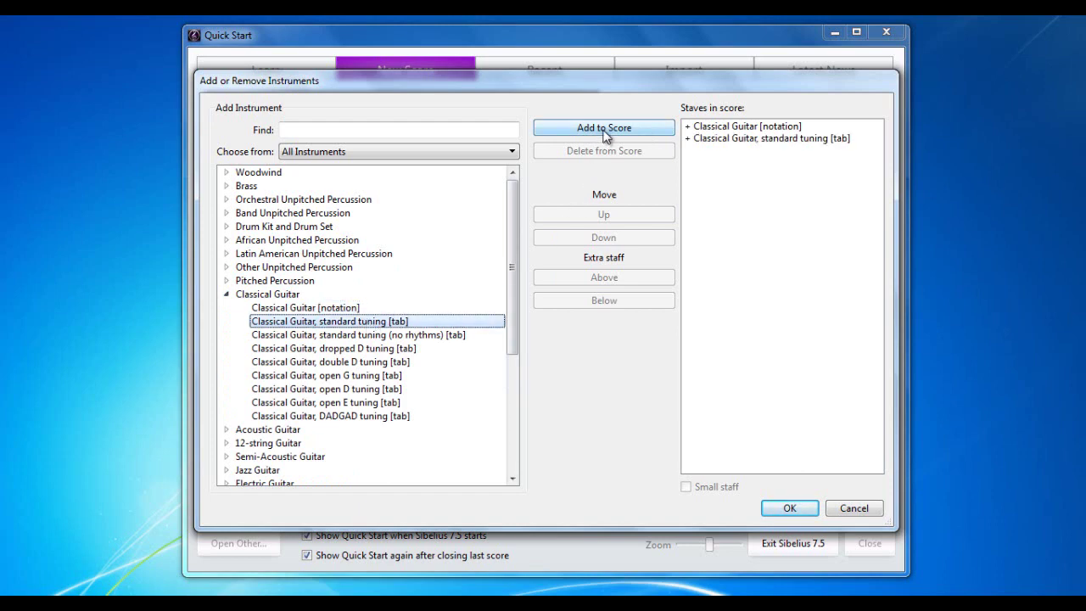
left_click(782, 515)
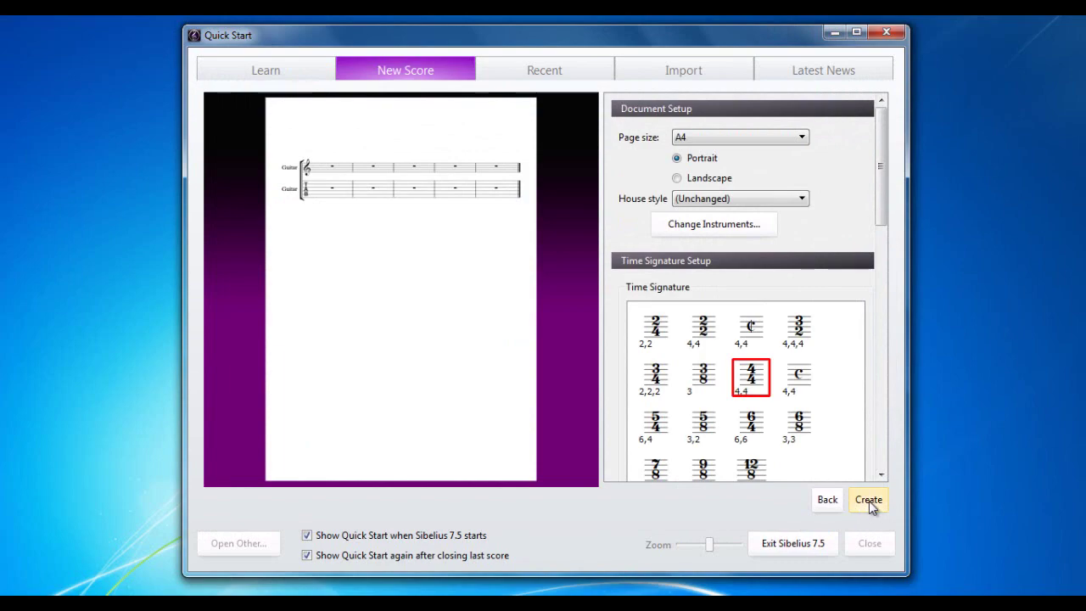
left_click(869, 500)
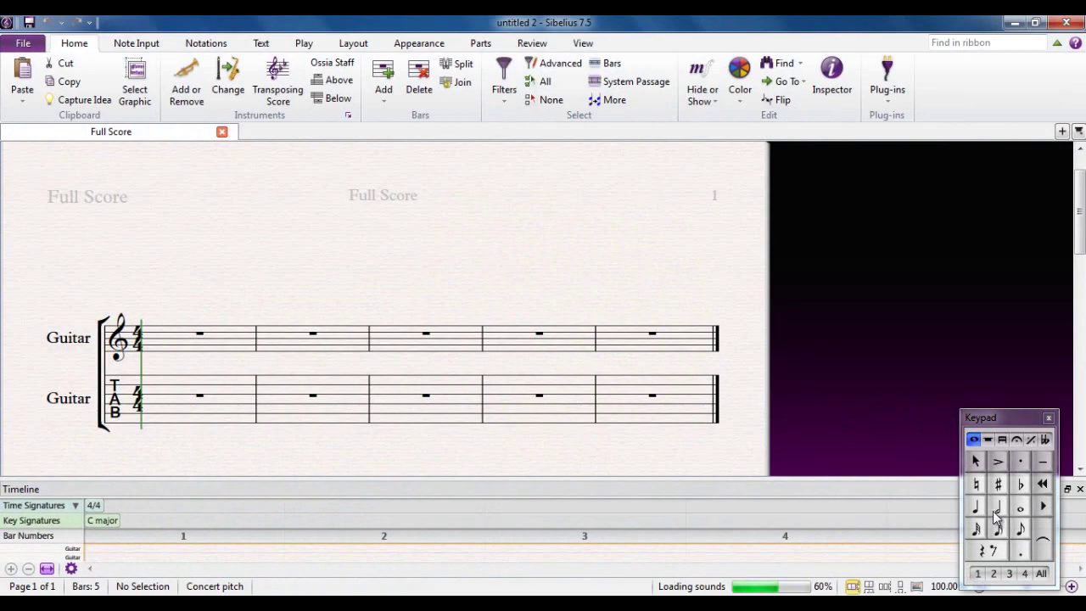
left_click(1080, 489)
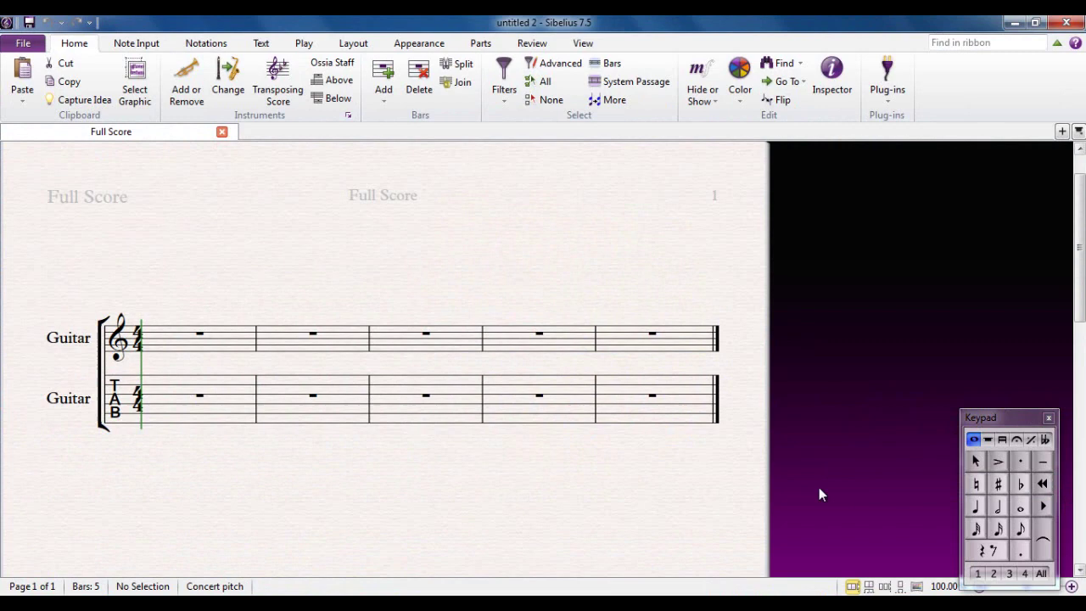
left_click(346, 293)
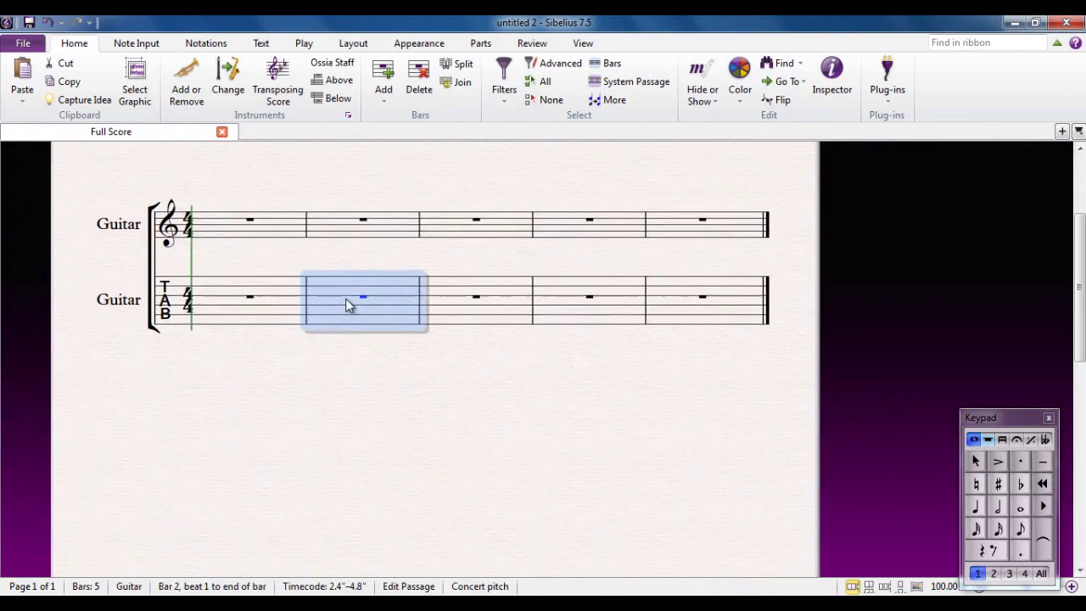
left_click(357, 388)
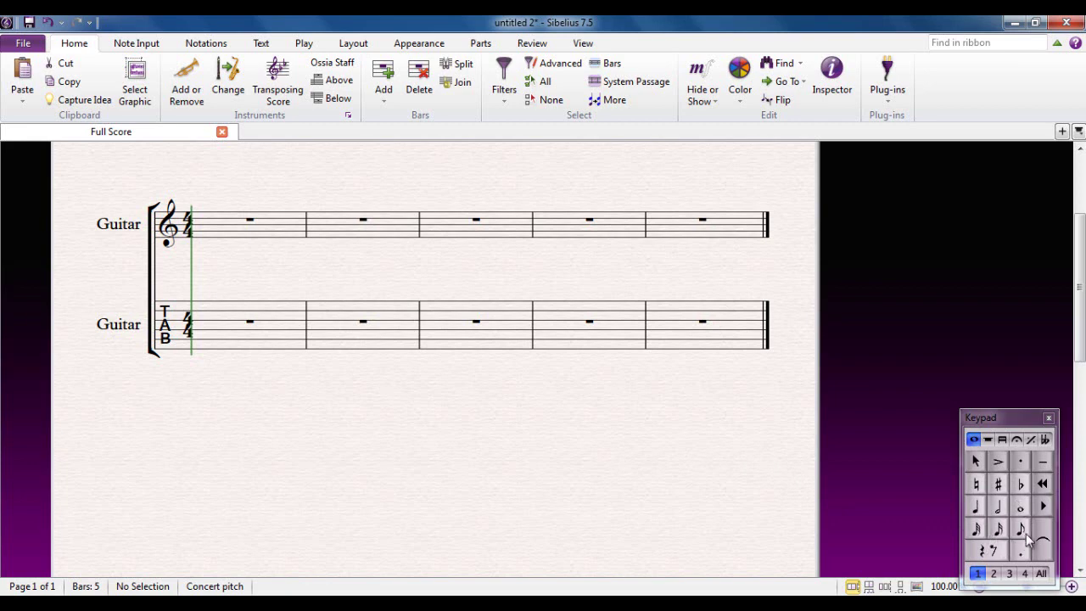
Select quarter notes and start note input on the tab staff at bar 1, beat 1
left_click(976, 507)
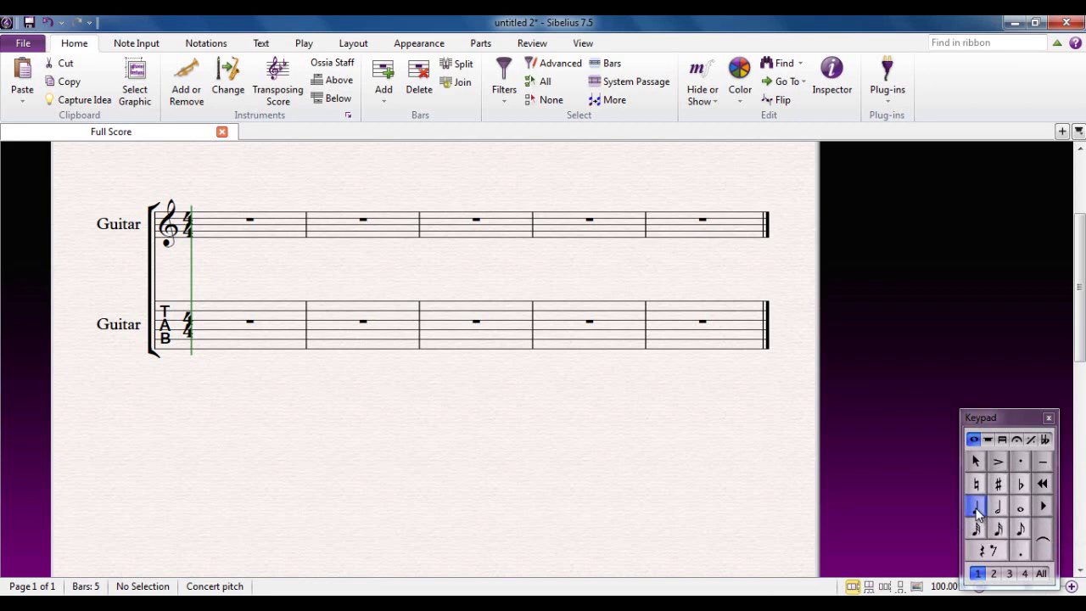
left_click(206, 346)
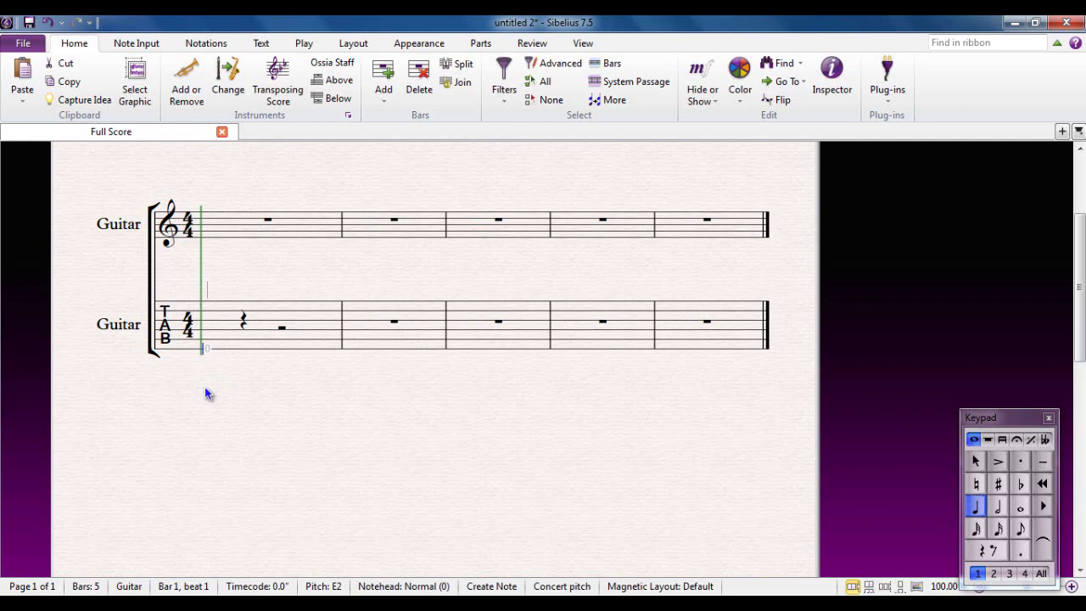
Enter low-E quarter notes at fret 3 (G2) and fret 5 (A2) on beats 1–2
key("3")
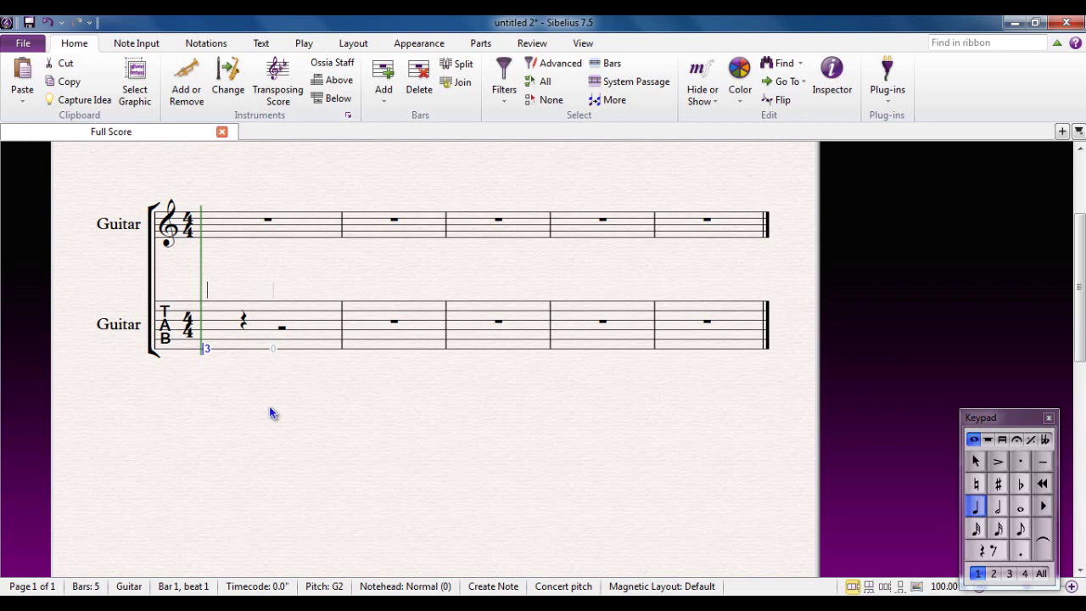
key("Right")
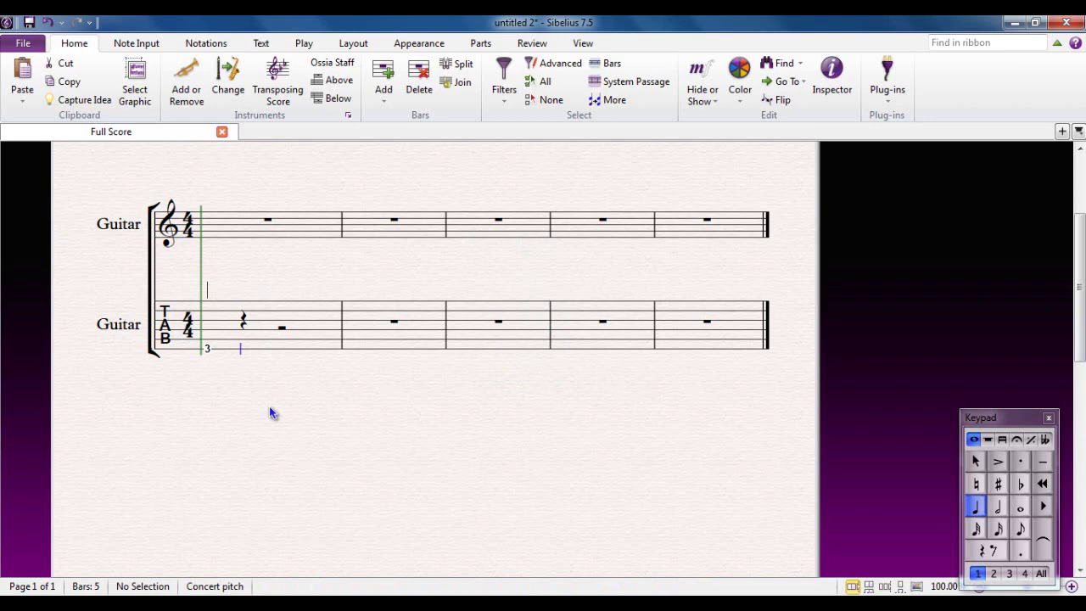
key("5")
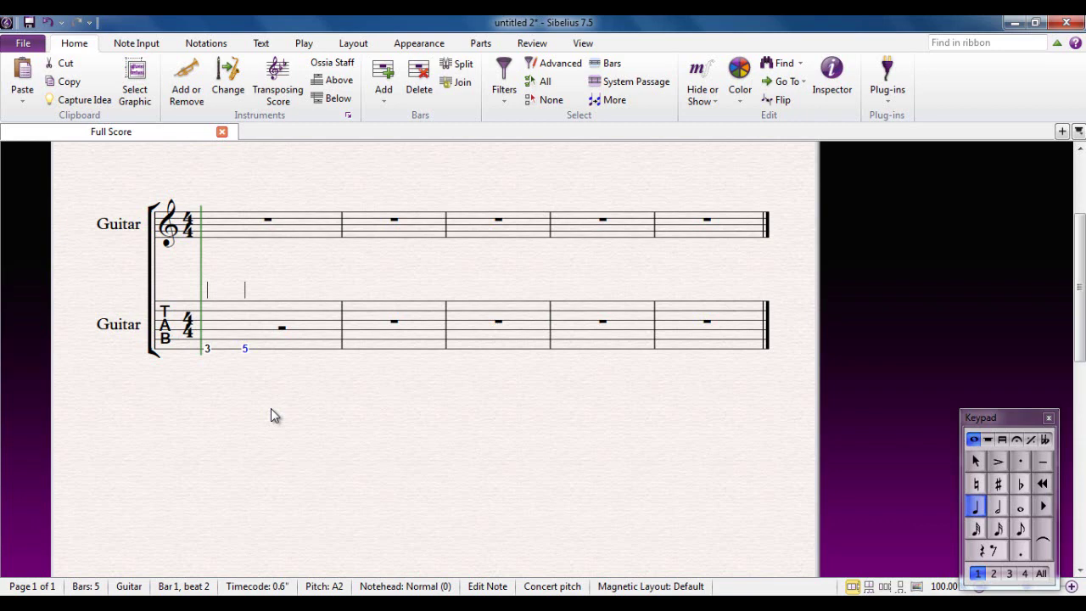
key("Right")
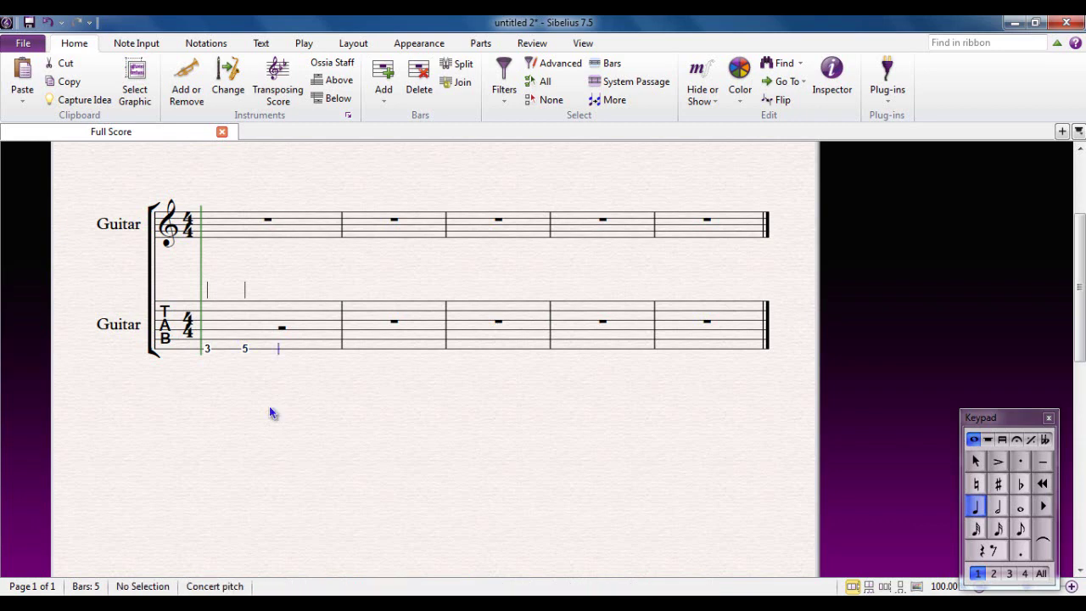
Add fifth-string eighths on frets 3 and 4, then a fret-3 quarter note on beat 4
key("3")
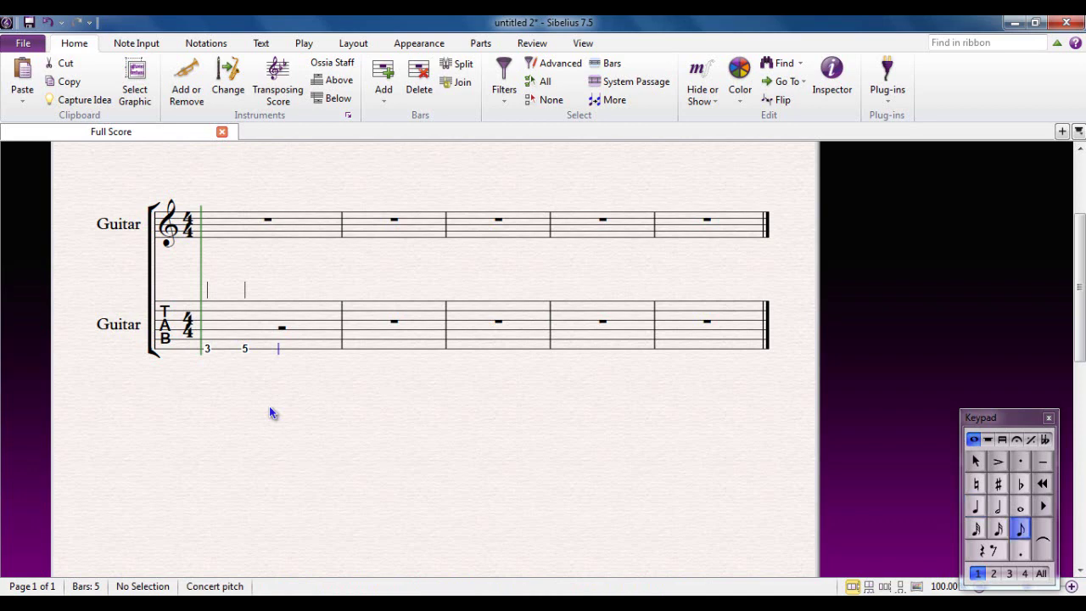
key("Up")
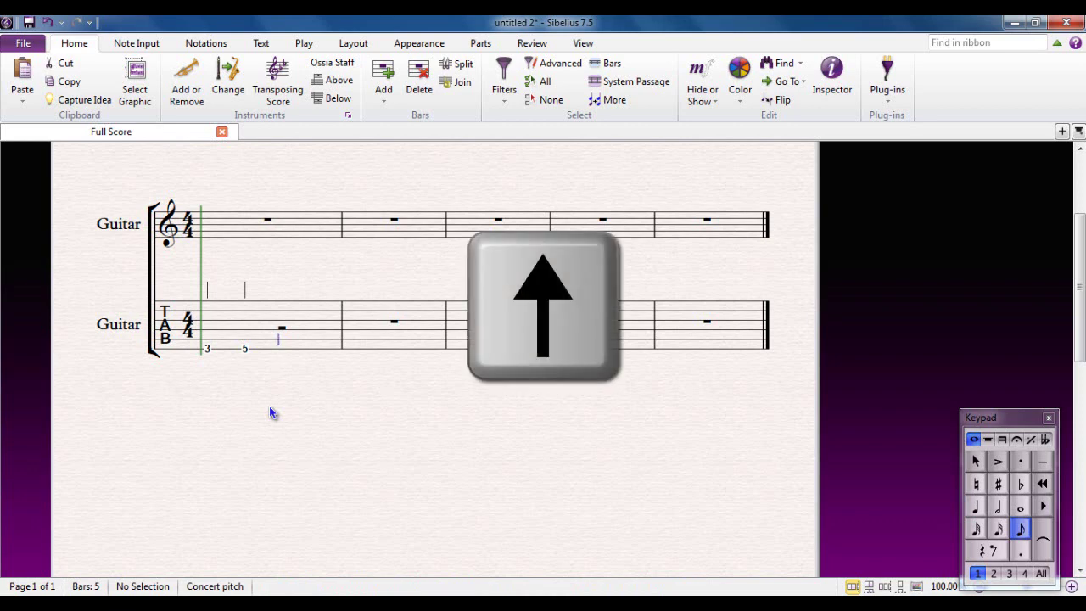
key("Up")
key("Up")
key("Up")
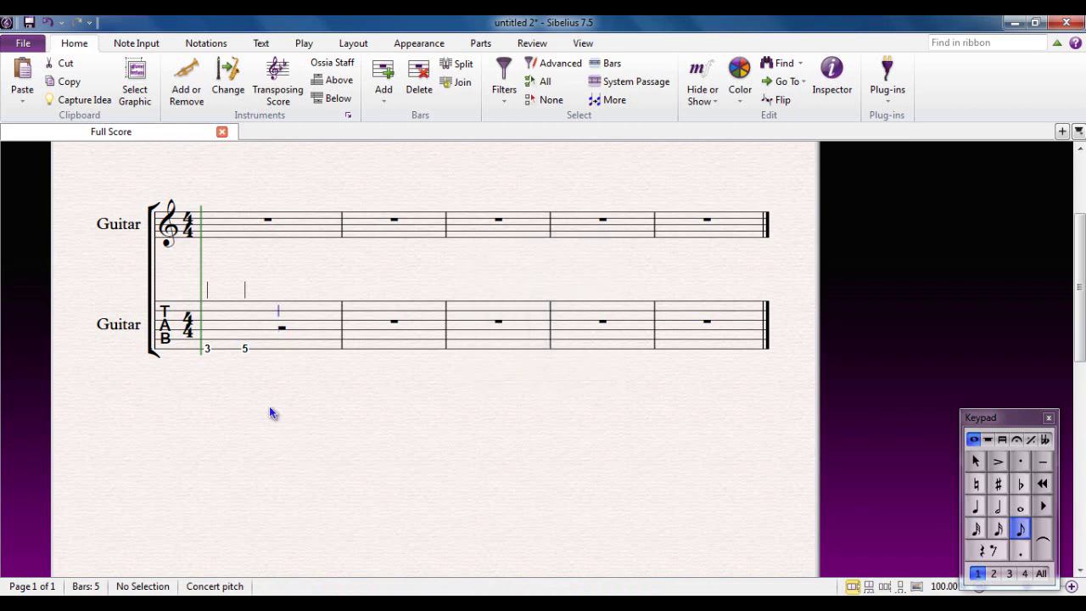
key("Down")
key("Down")
key("Down")
key("3")
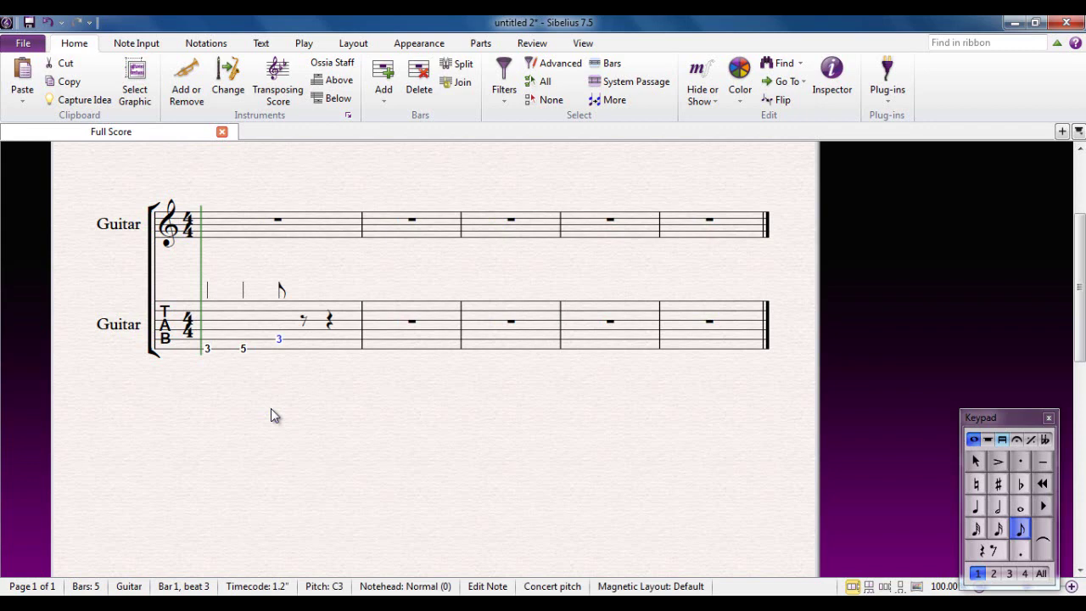
left_click(272, 413)
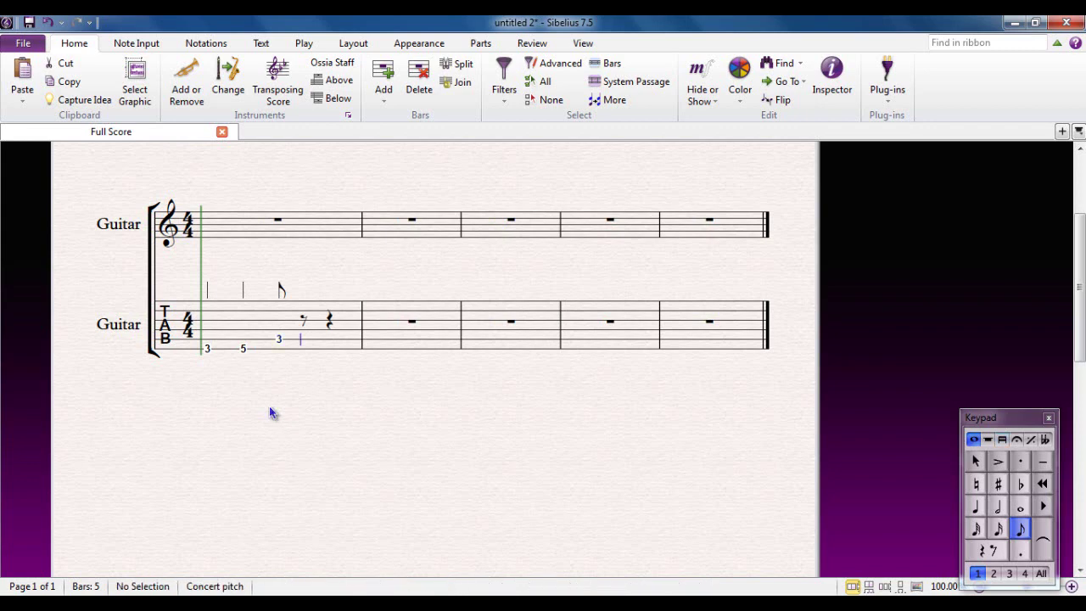
key("4")
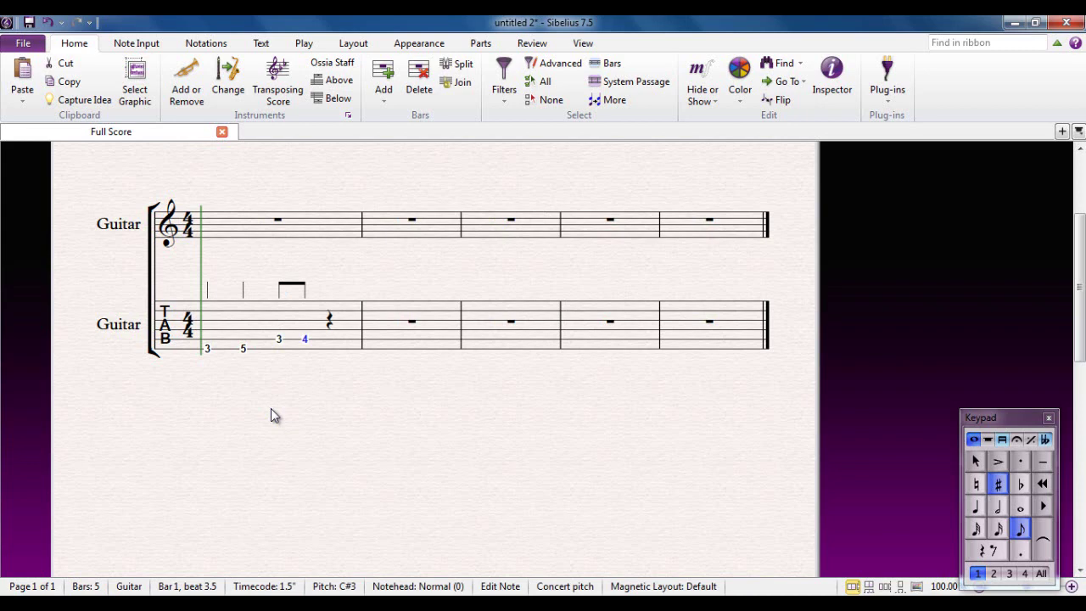
left_click(269, 413)
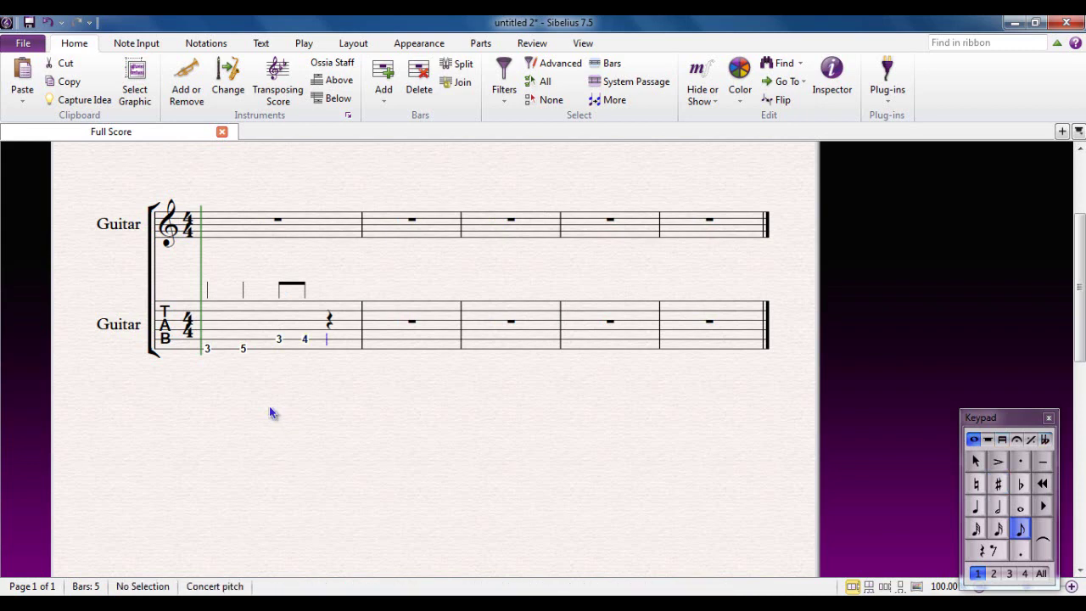
key("KP_4")
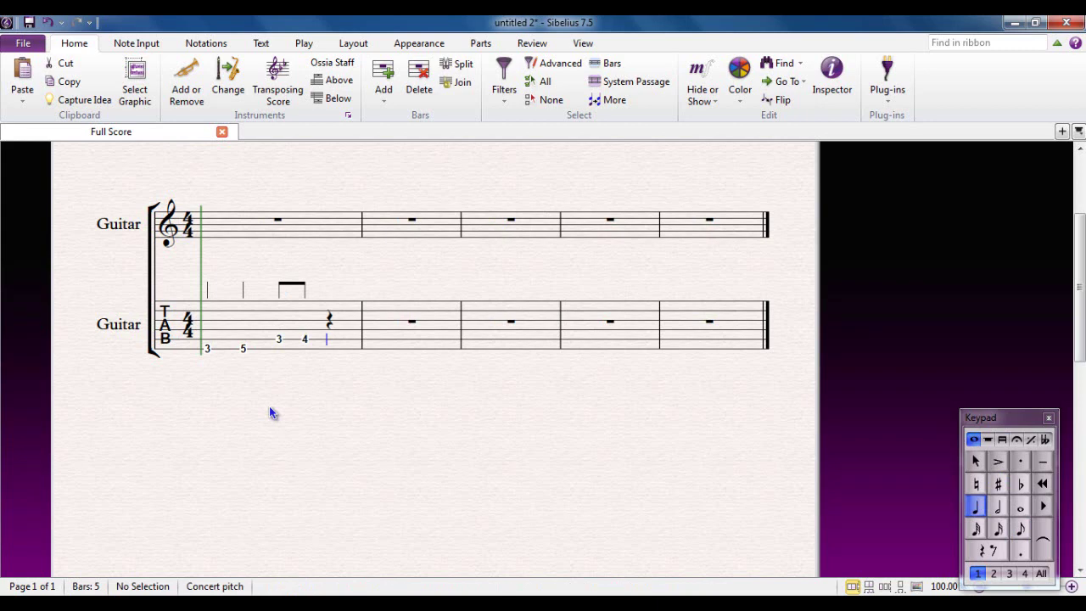
key("3")
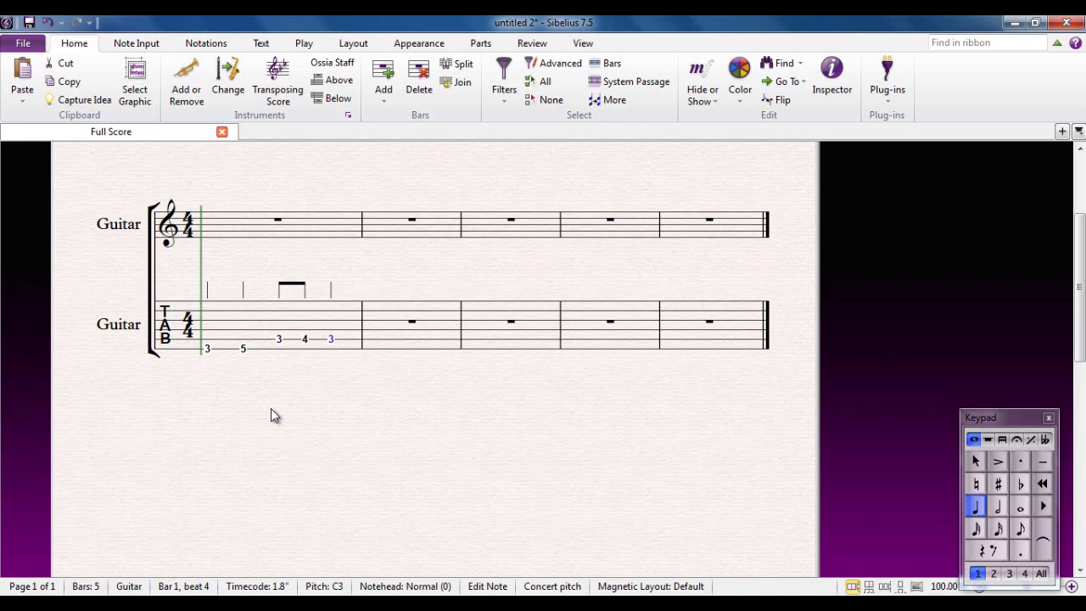
Stack frets 4, 3, 0 and 0 on the strings above beat 4's fret 3
key("Escape")
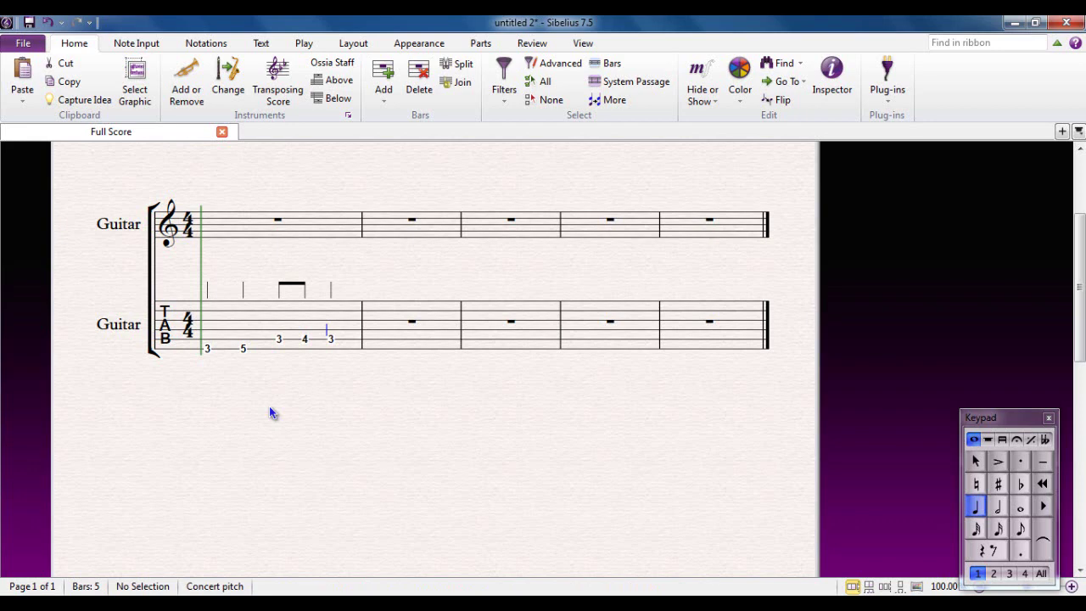
key("4")
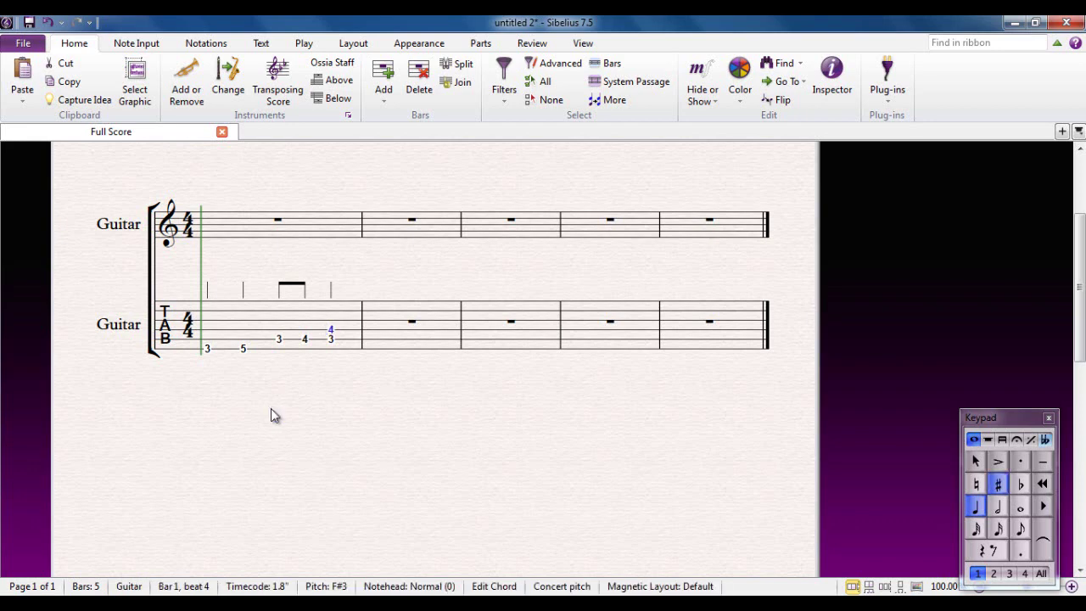
key("Escape")
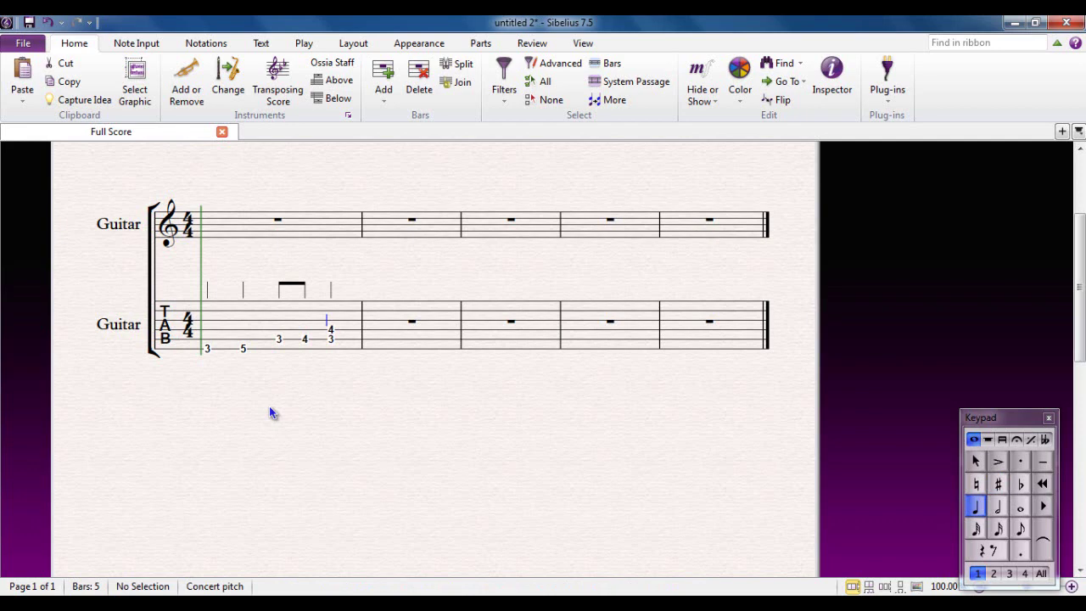
key("3")
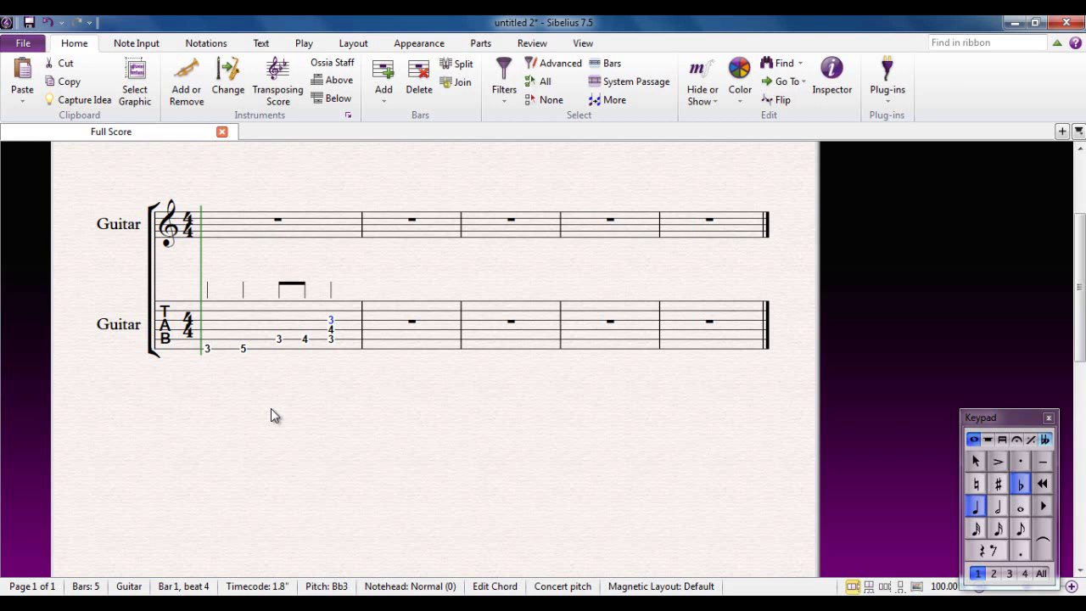
key("Escape")
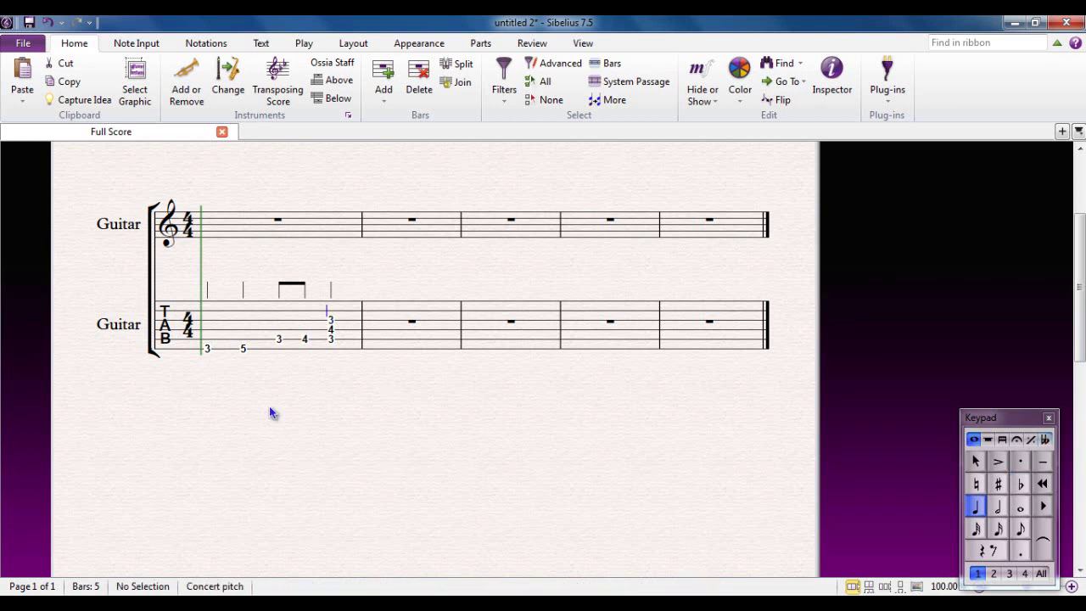
key("0")
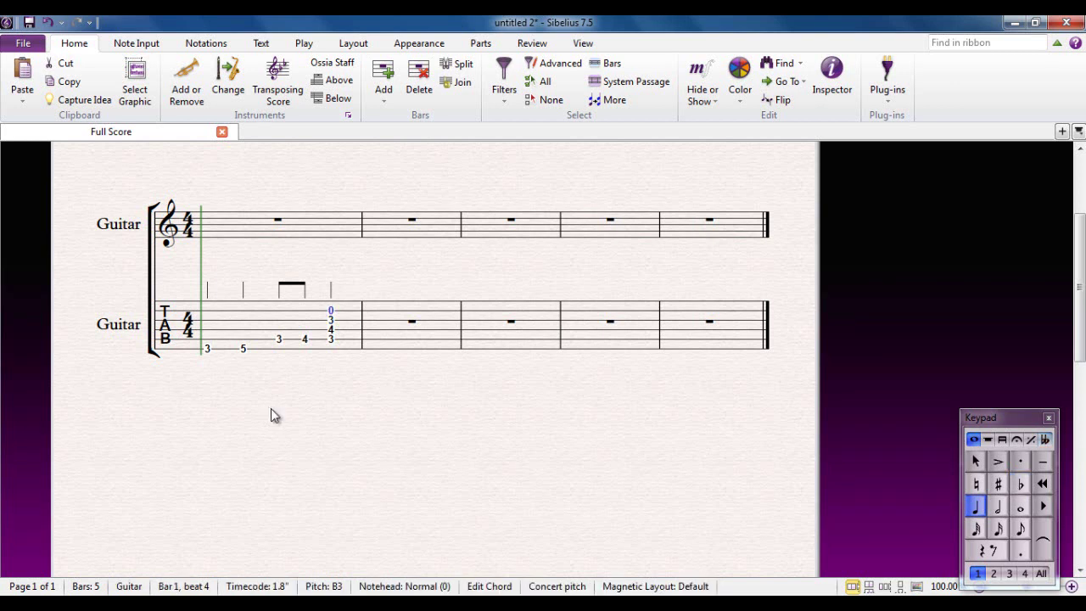
key("Escape")
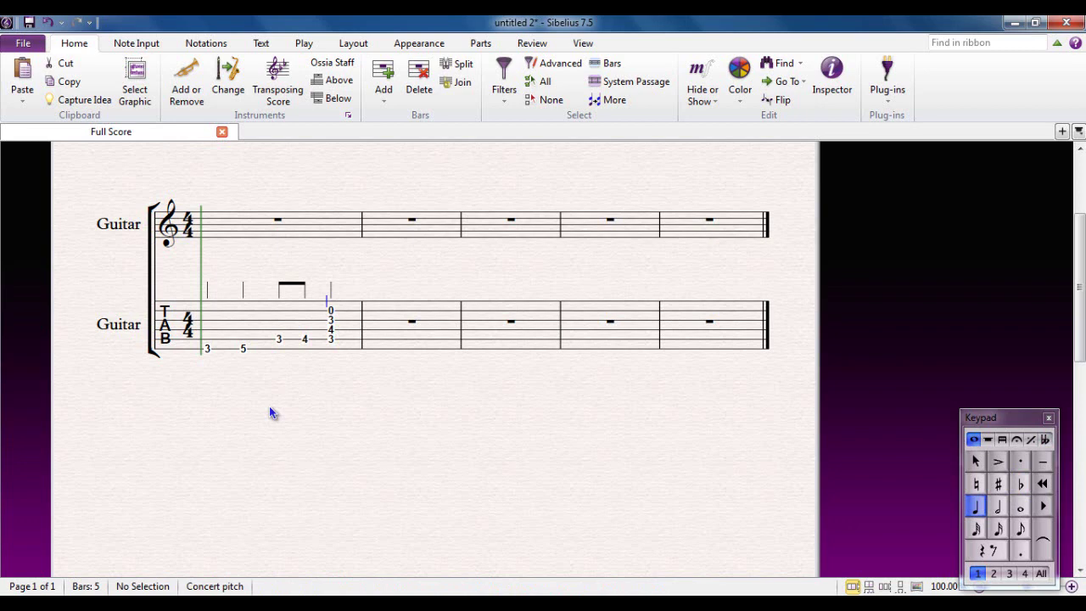
key("0")
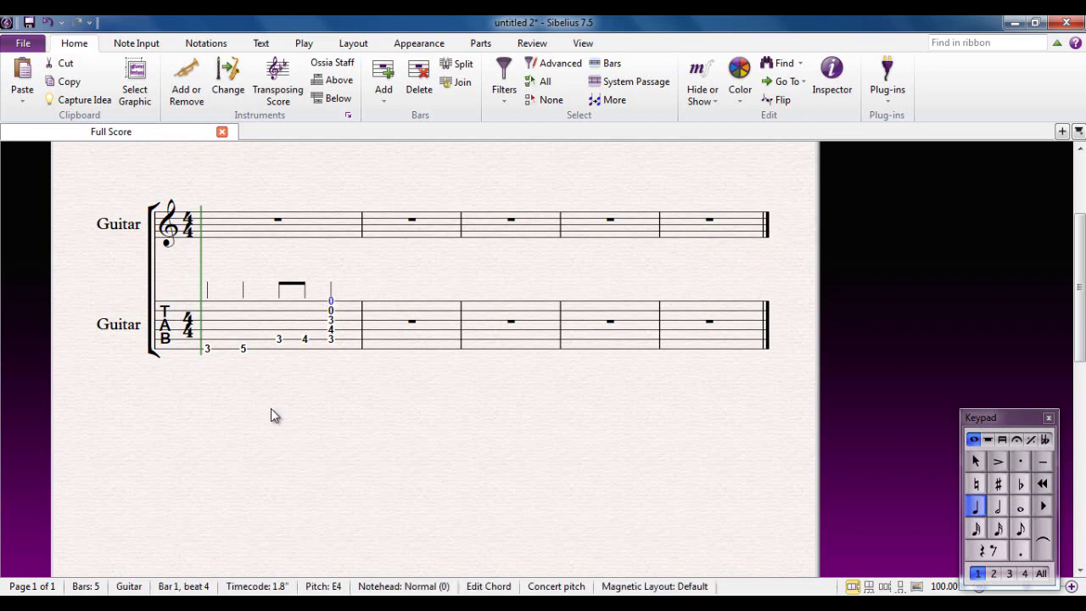
key("Escape")
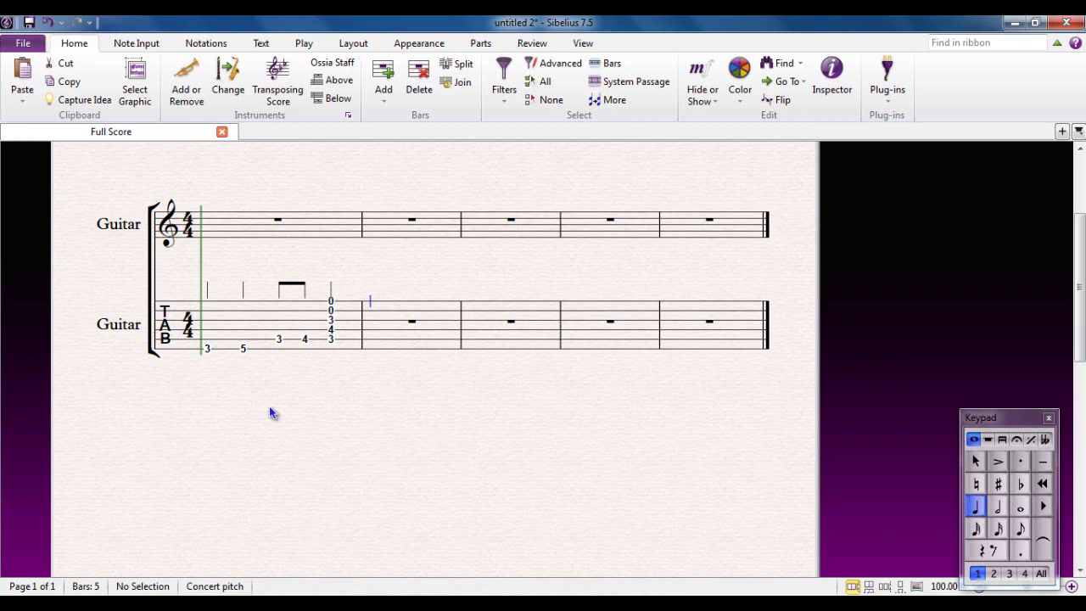
Start bar 2 with eighths on frets 4 and 3, then two open-string quarter notes
key("3")
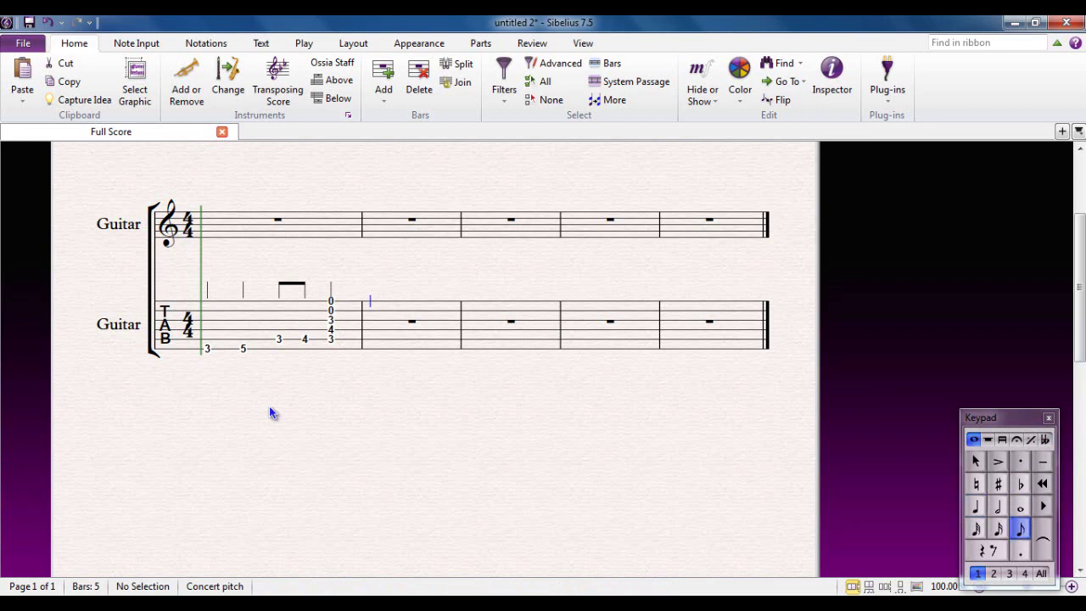
key("4")
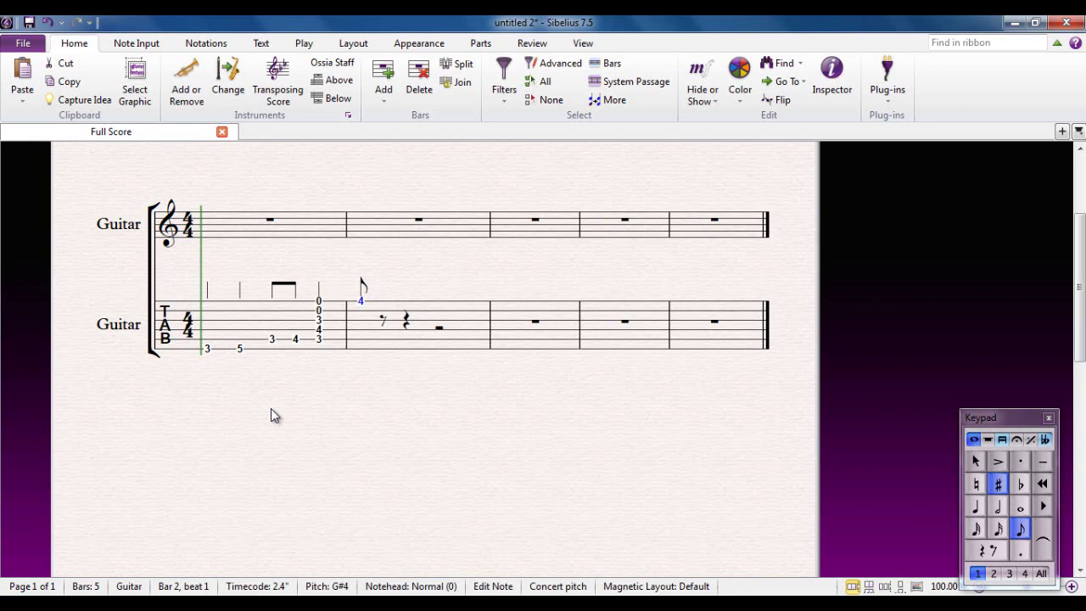
left_click(271, 414)
key("3")
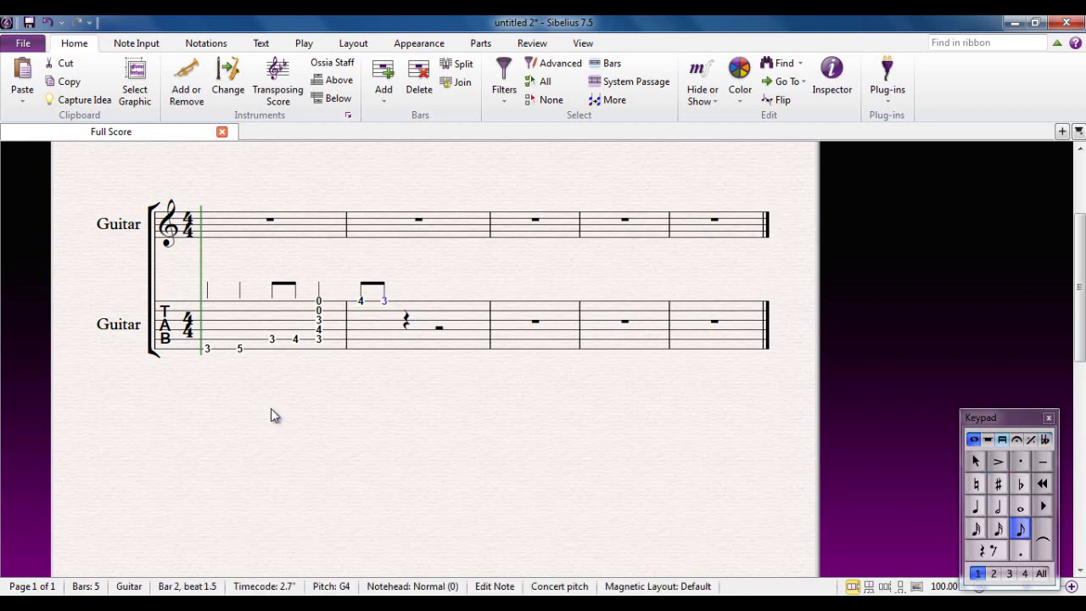
left_click(270, 412)
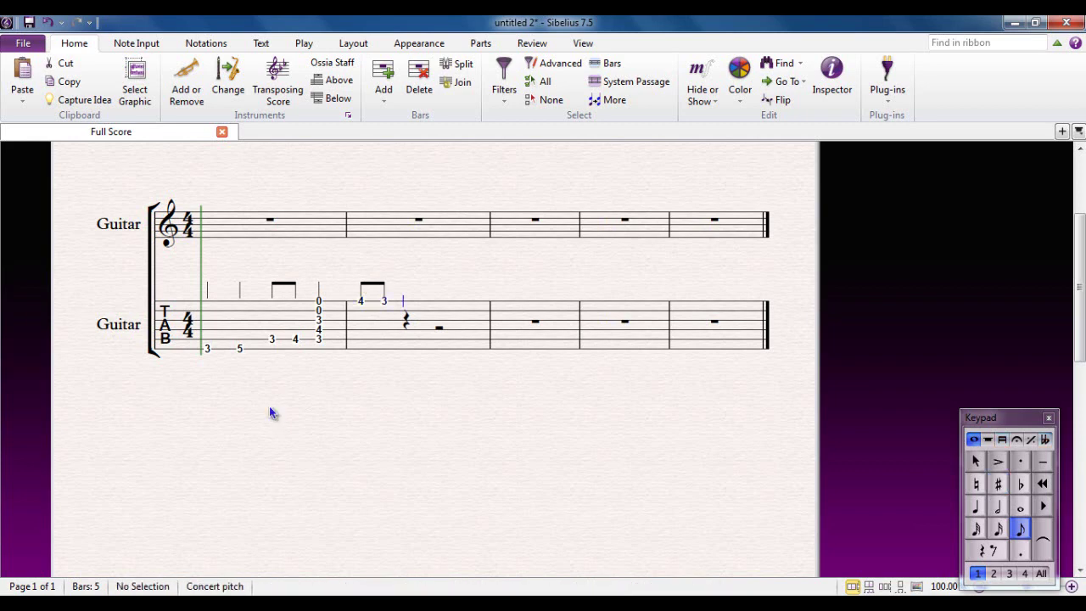
key("KP_4")
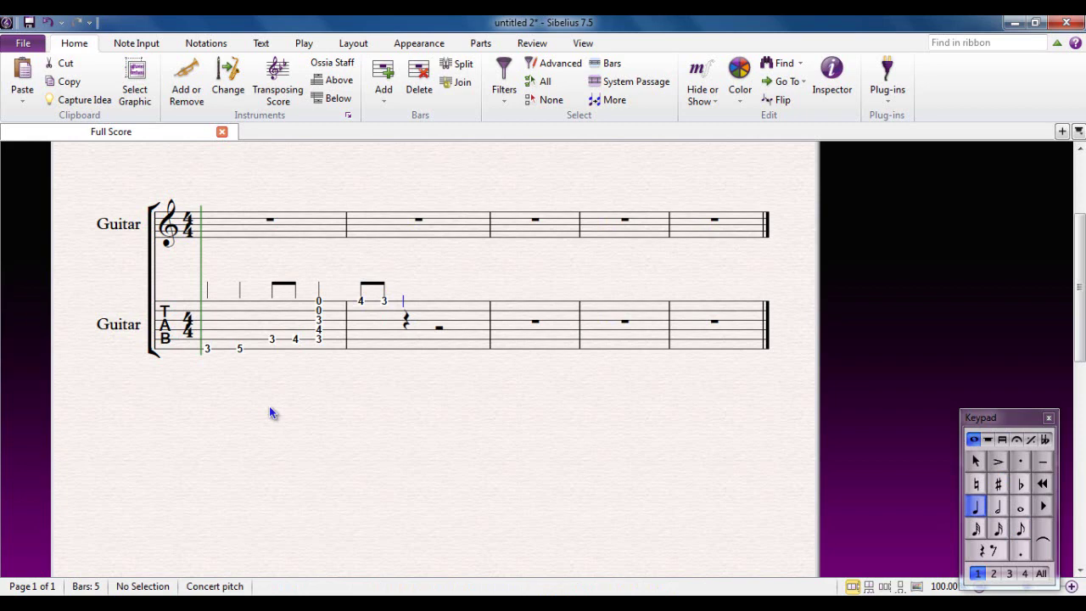
key("0")
left_click(272, 412)
key("0")
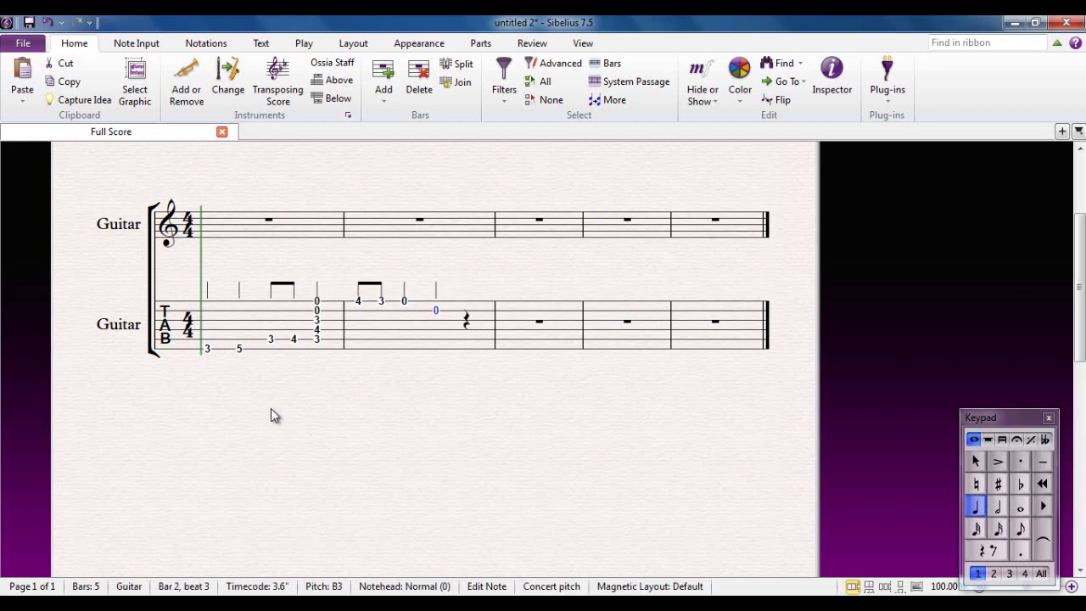
left_click(271, 414)
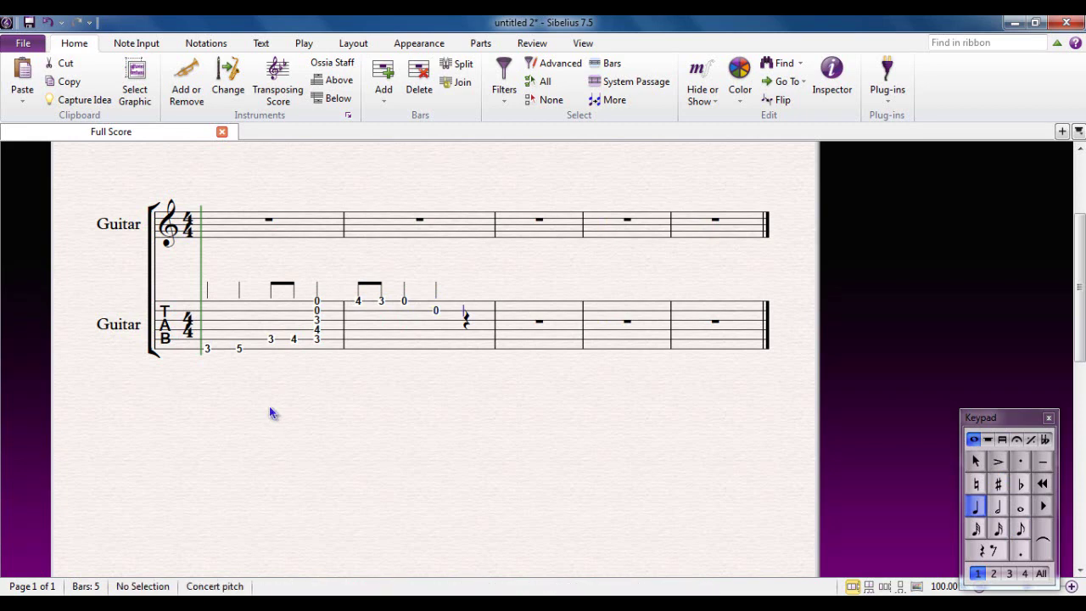
Add sixteenth notes fretted 3, 0, 2, 1 on the G string at beat 4
key("KP_2")
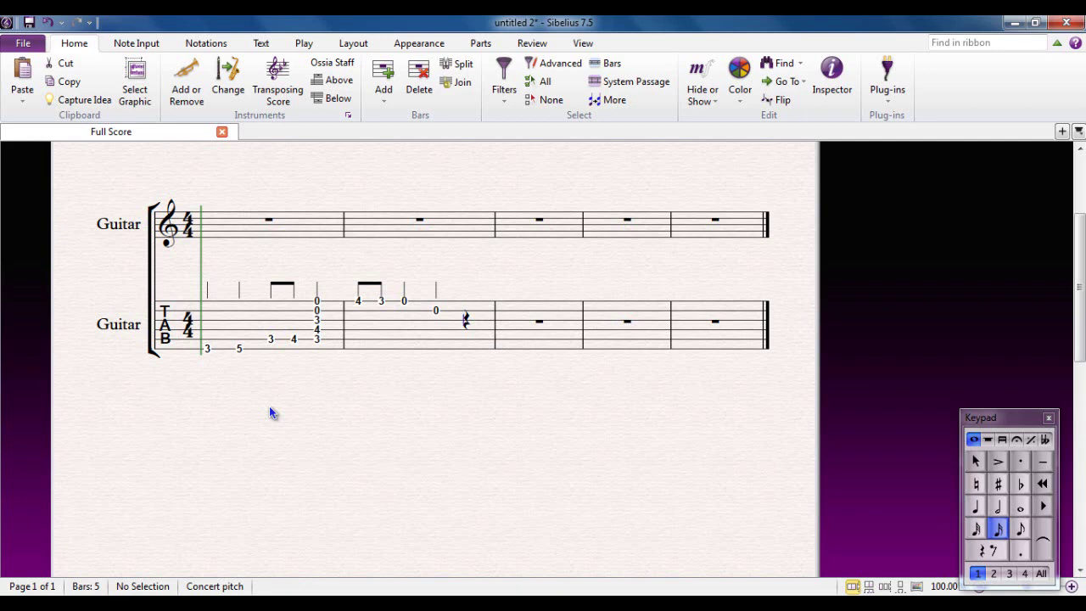
key("3")
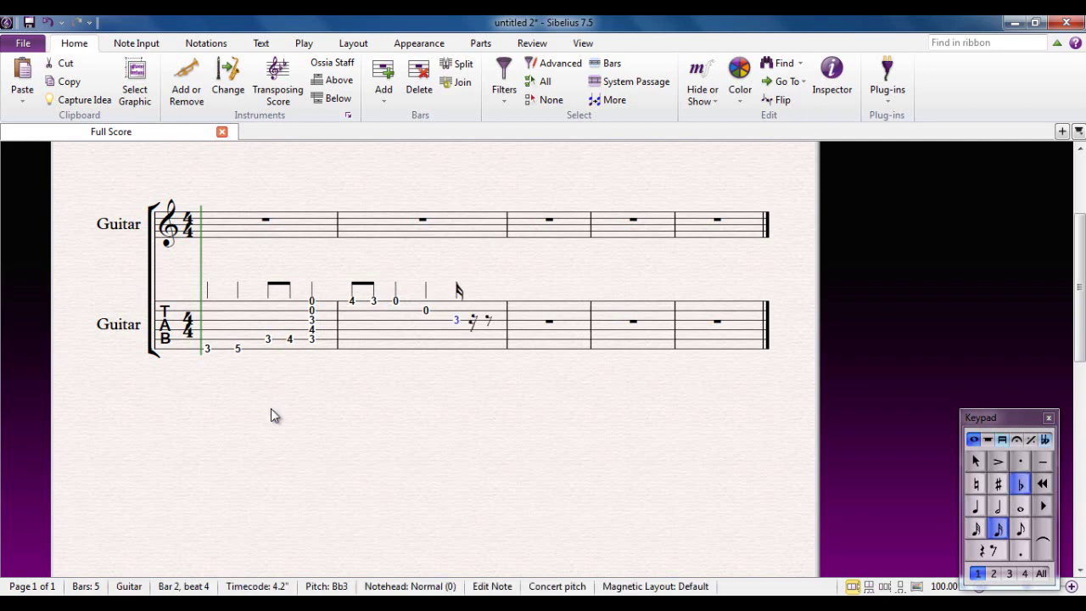
key("1")
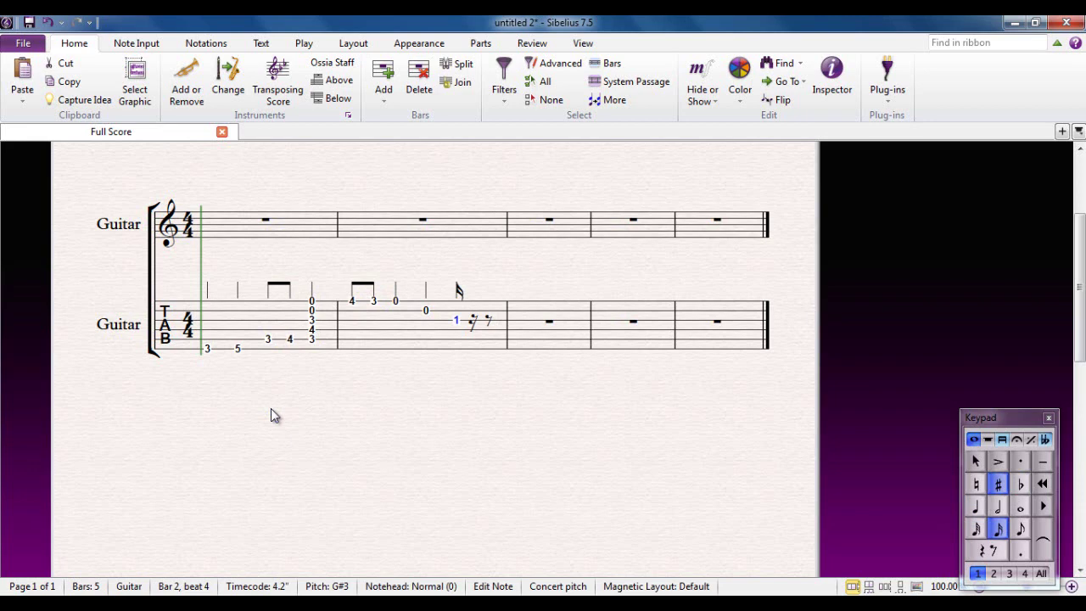
key("3")
key("Escape")
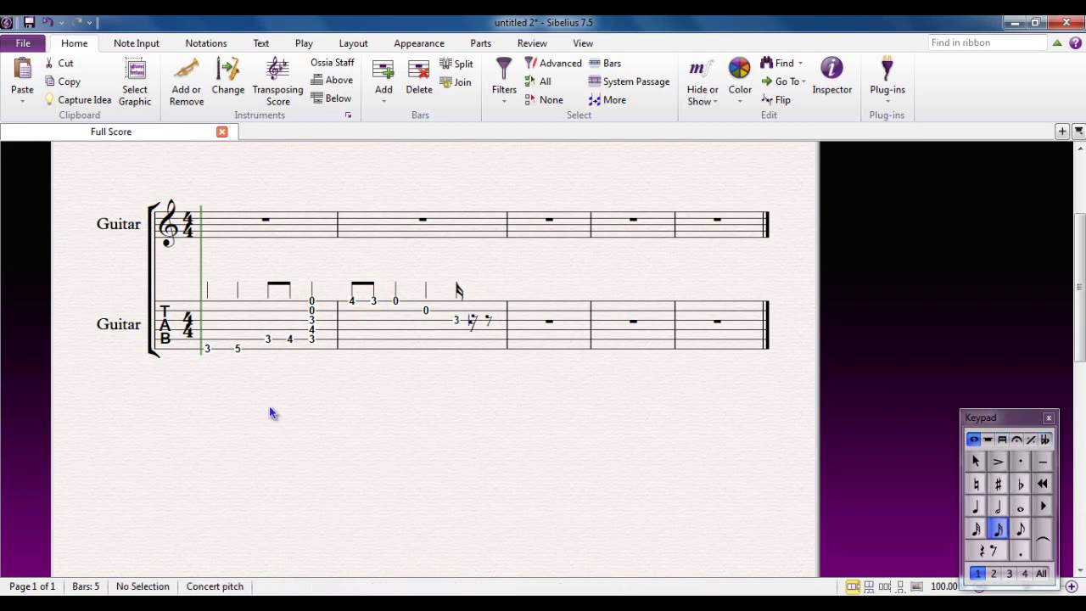
key("0")
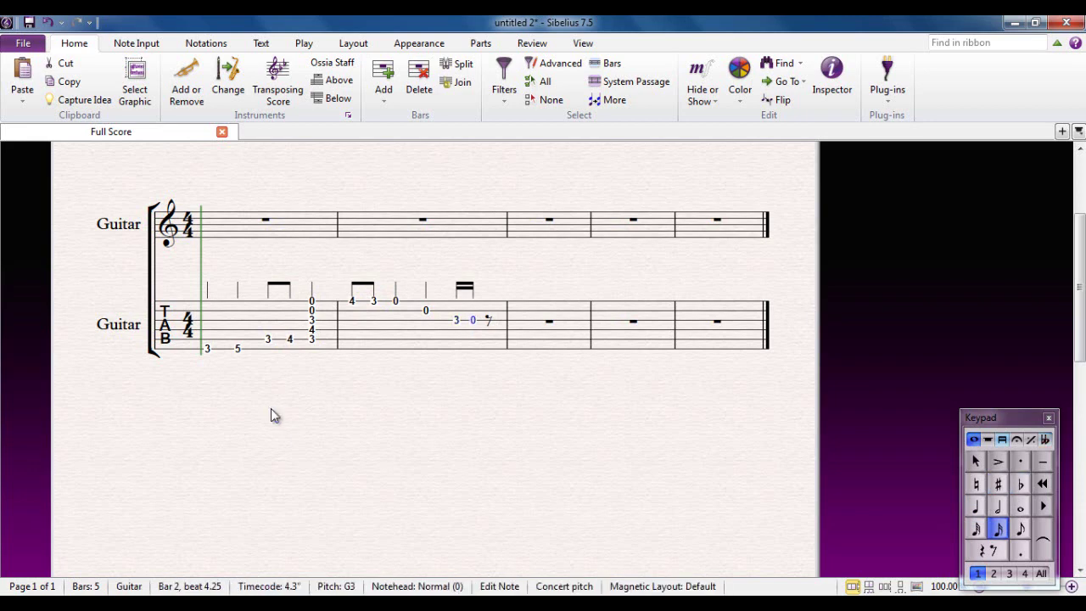
key("Escape")
key("2")
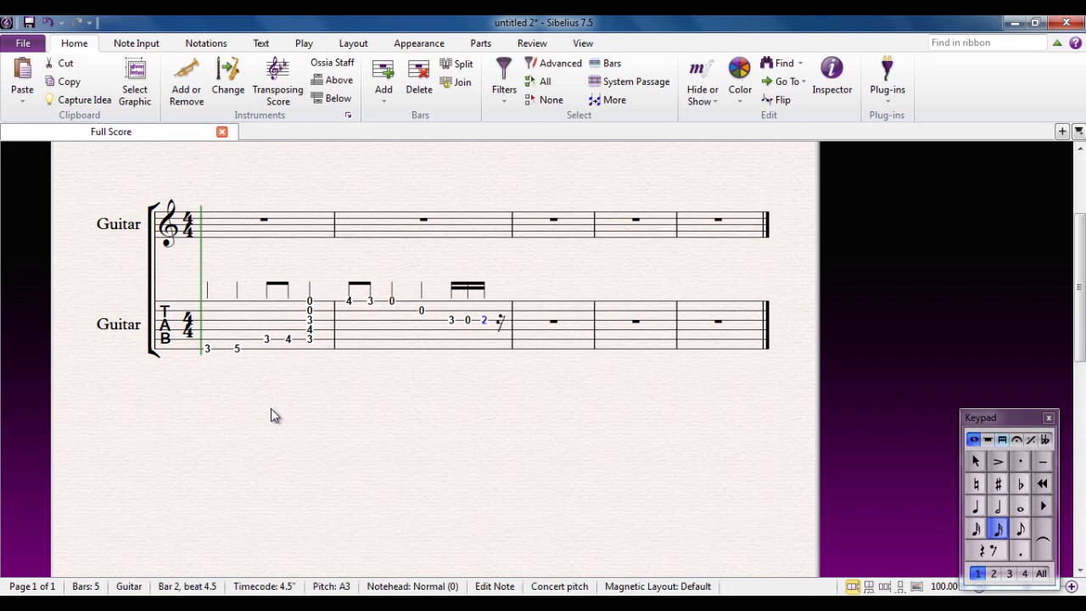
key("Escape")
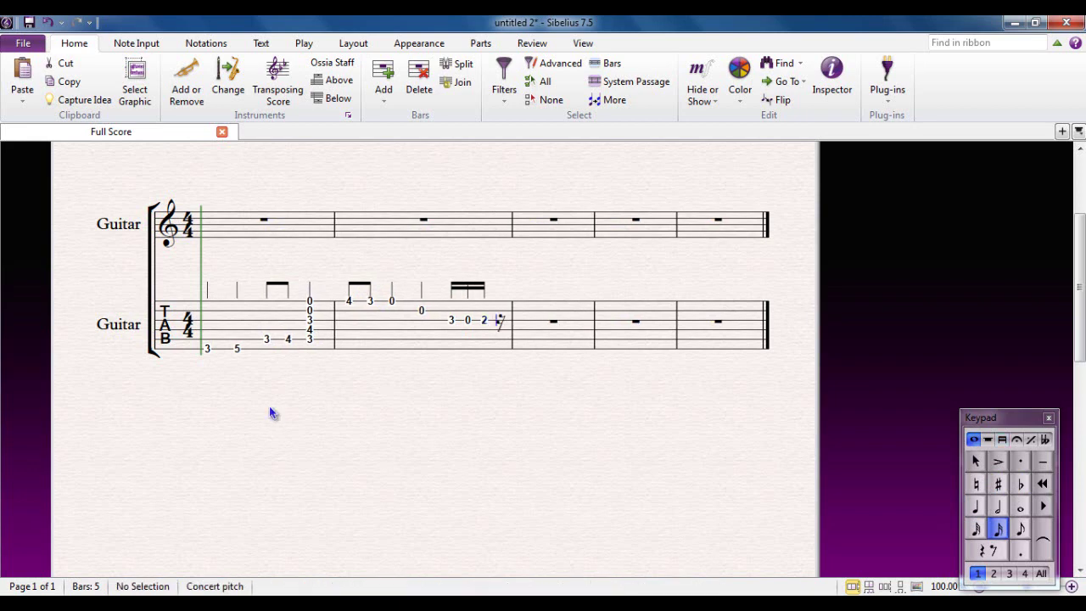
key("1")
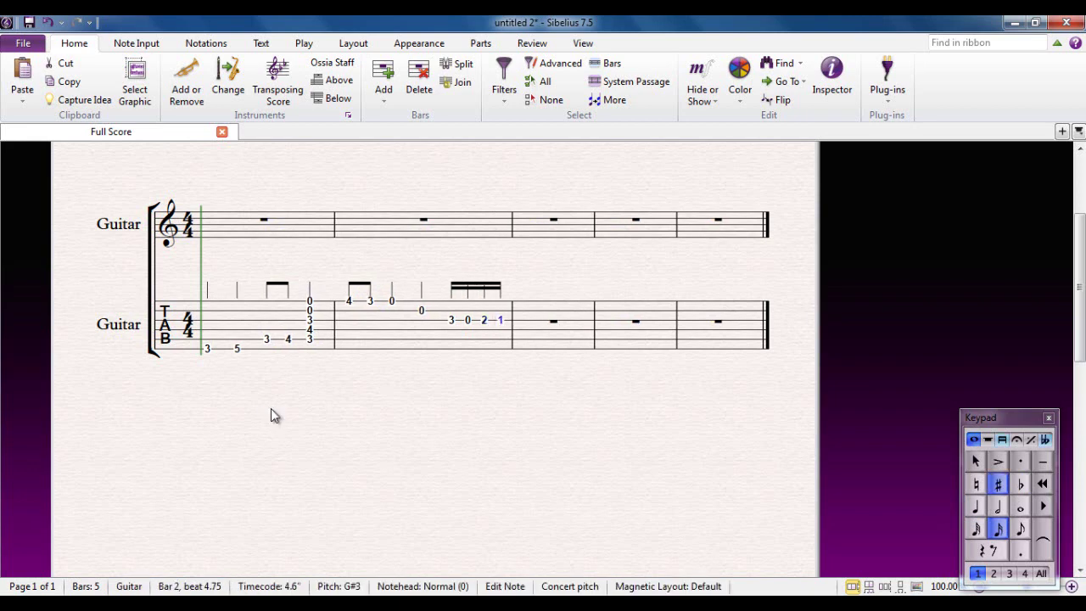
key("Escape")
key("KP_6")
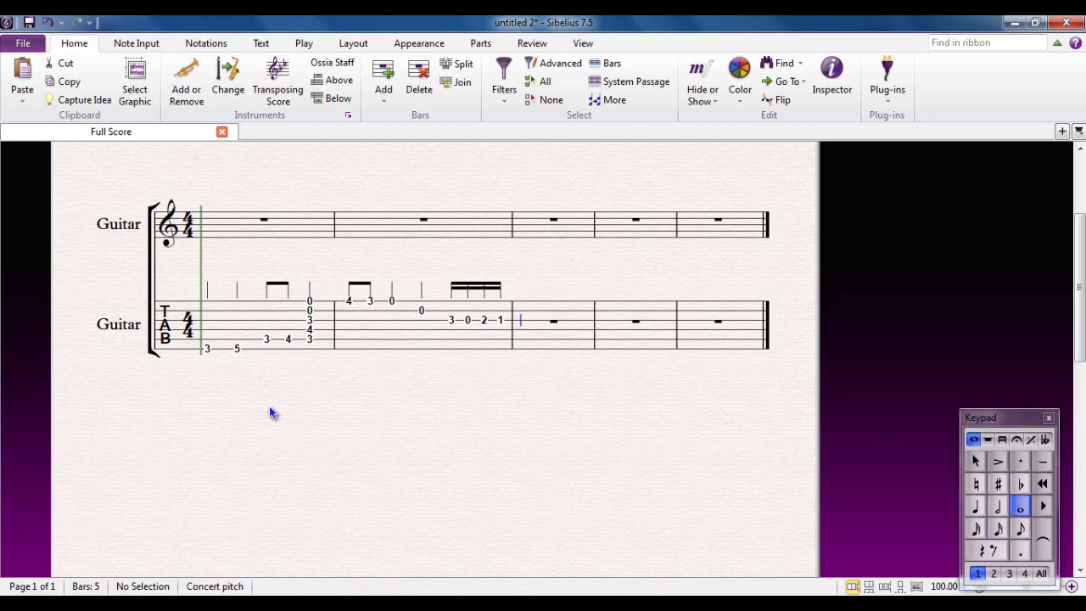
Enter a whole-note G chord in bar 3, frets 3, 2, 0, 0, 0, 3 upward
key("Down")
key("Down")
key("Down")
key("3")
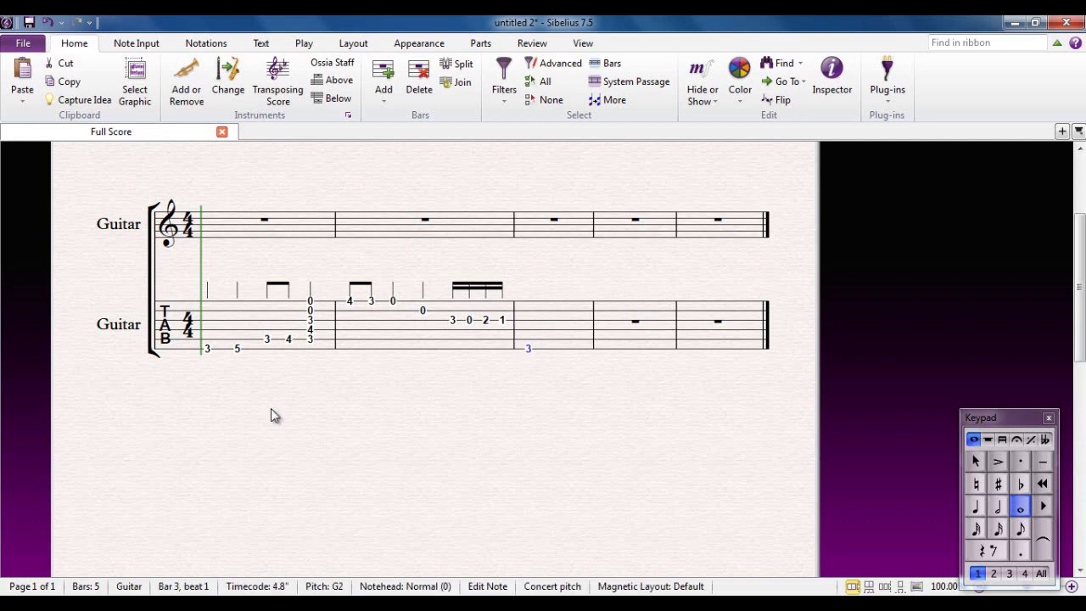
key("Escape")
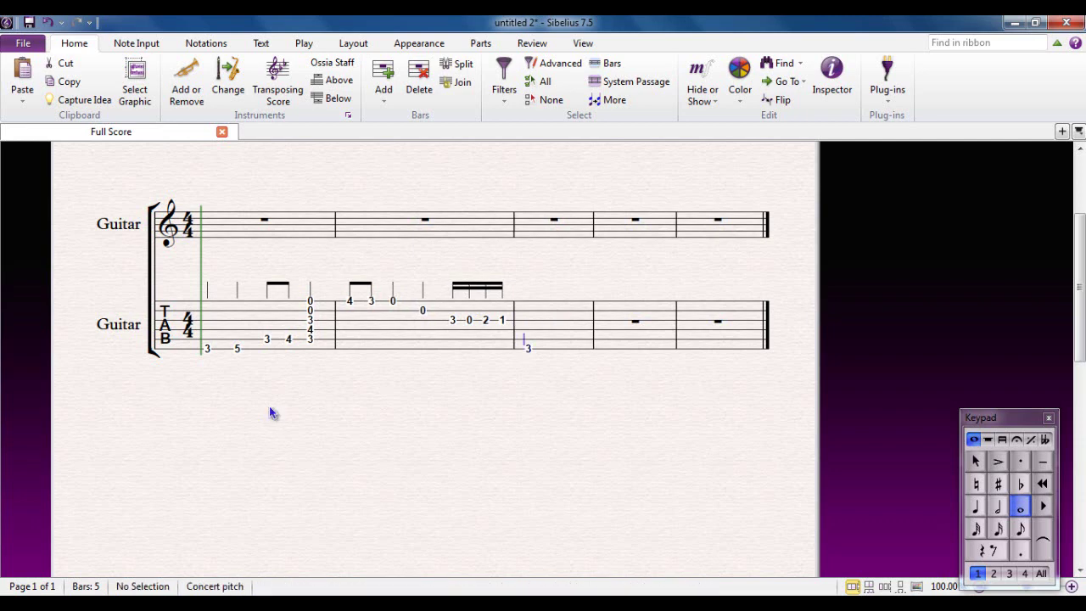
key("2")
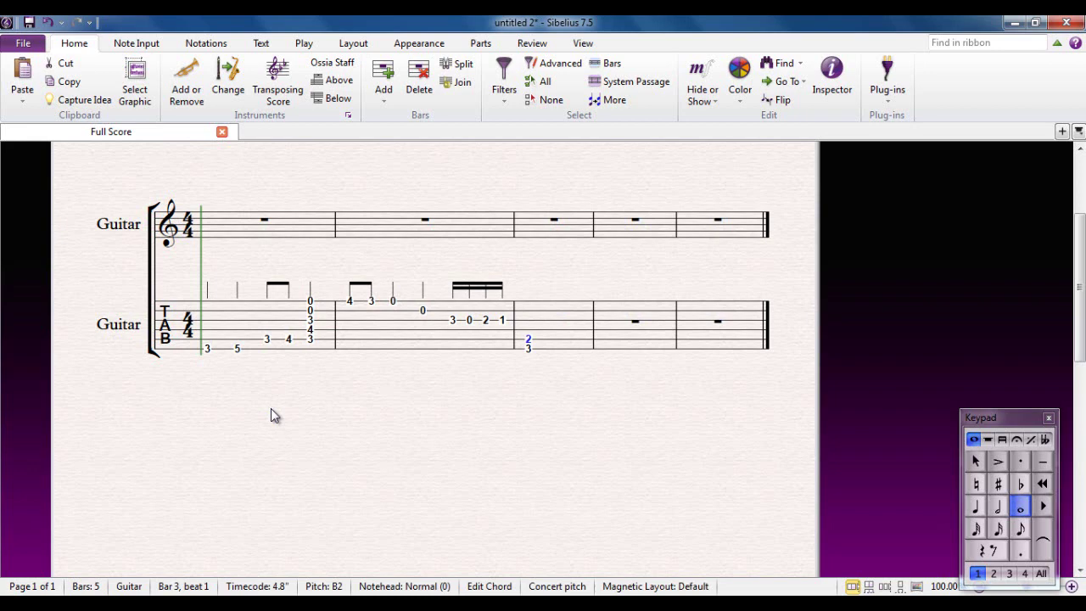
key("Escape")
key("0")
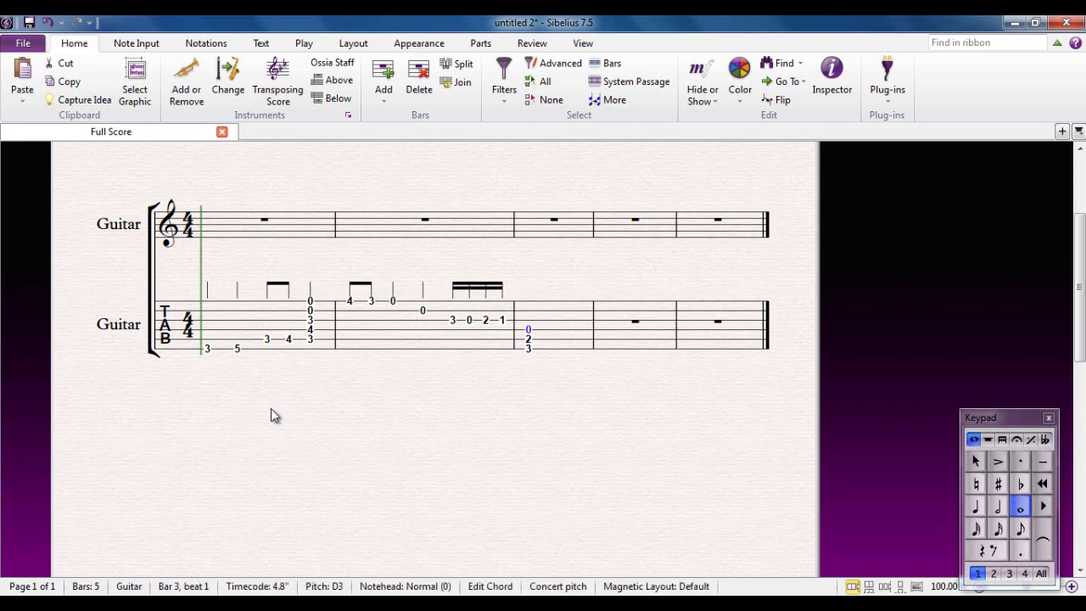
key("Escape")
key("0")
key("Escape")
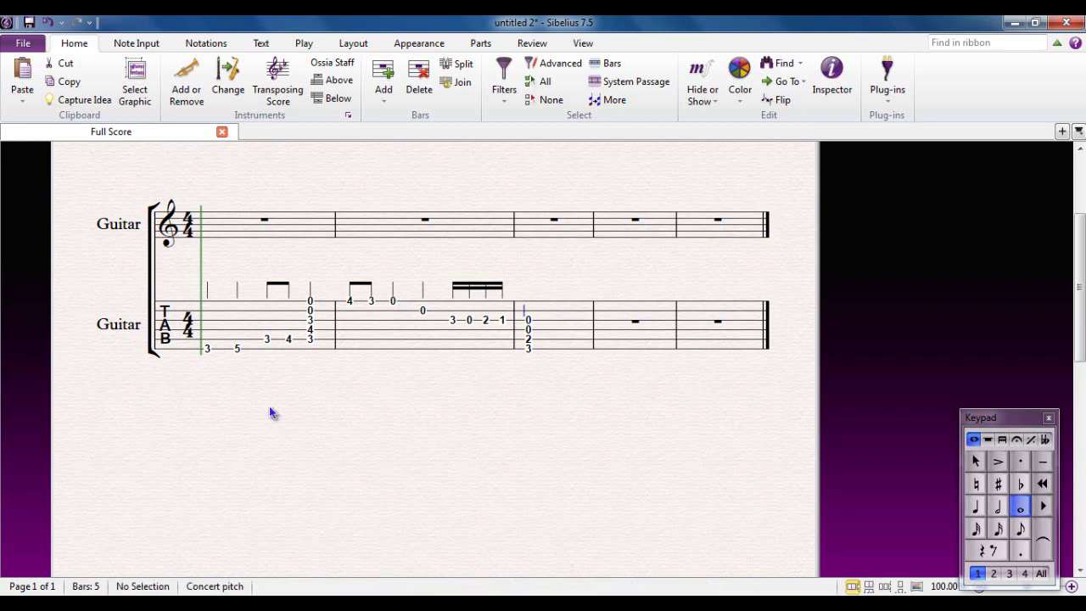
key("0")
key("Escape")
key("3")
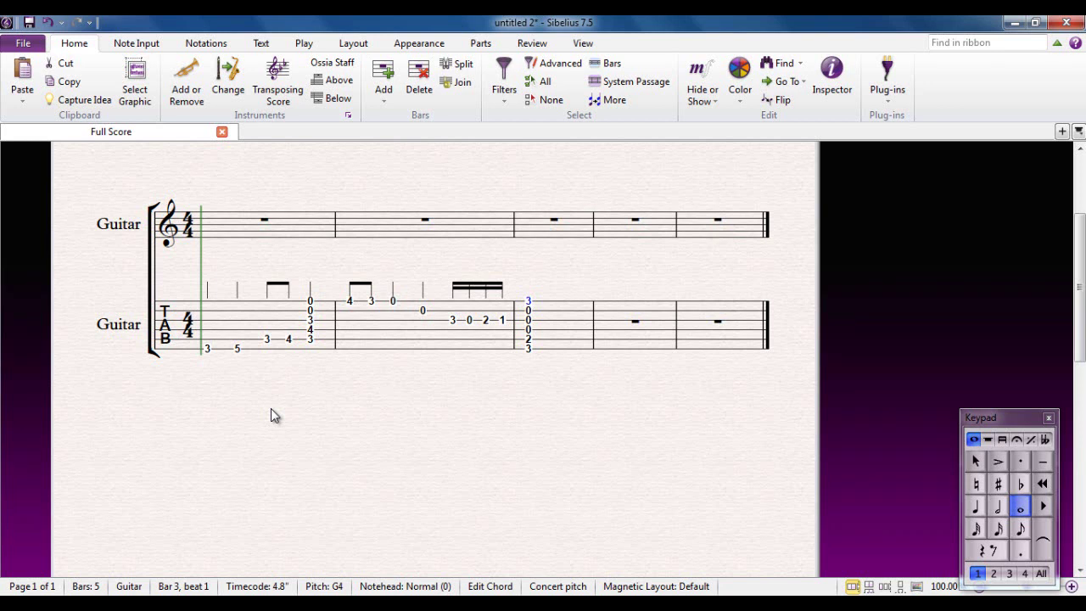
End chord entry, then copy tab bars 1–3 onto the first bar of the notation staff
key("Escape")
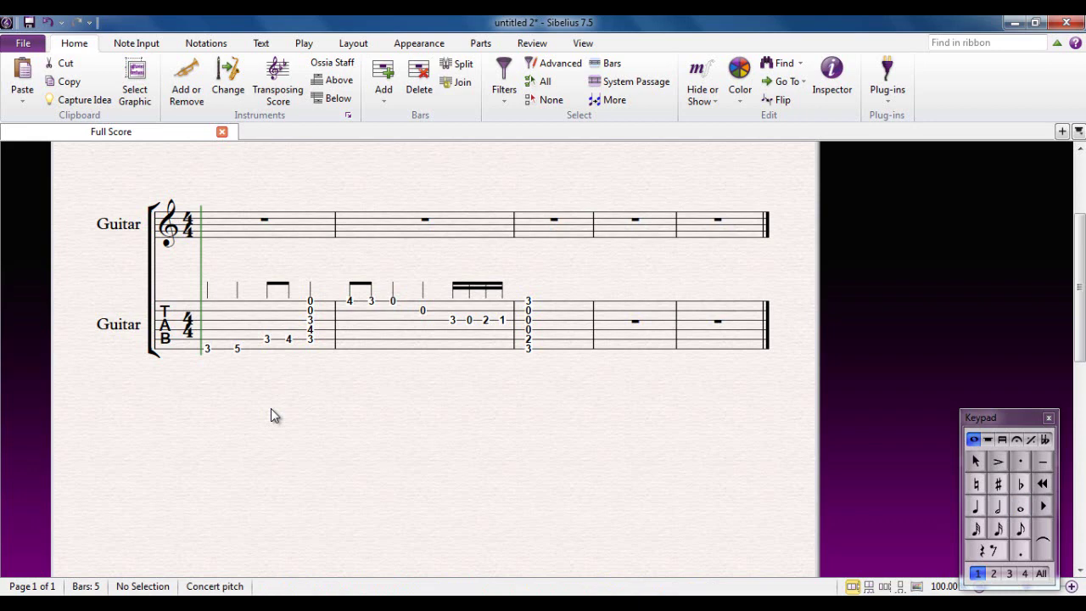
left_click(251, 324)
left_click(565, 323, "shift")
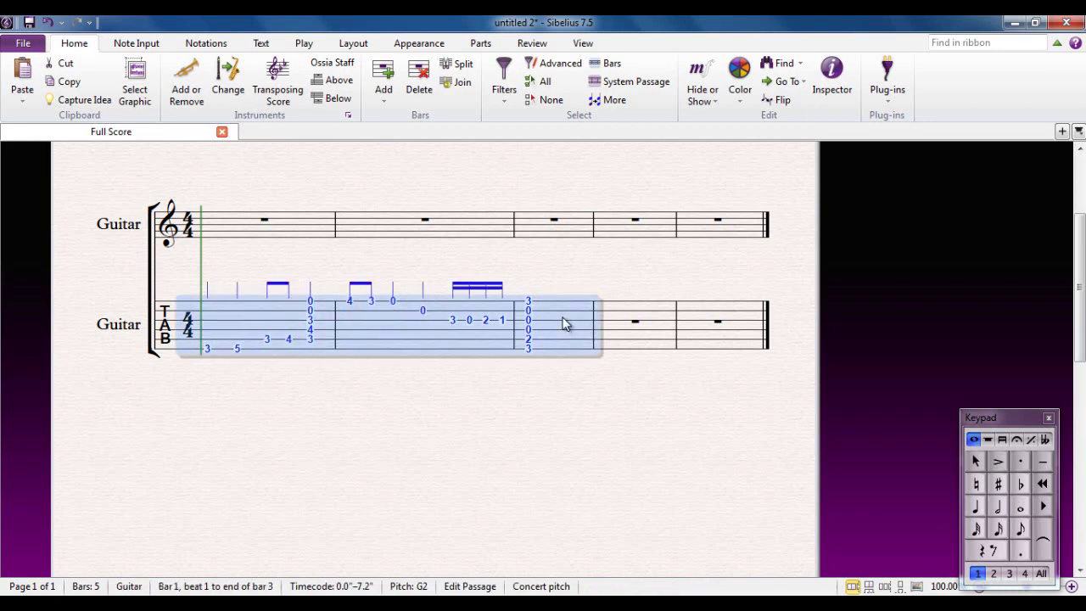
left_click(210, 231, "alt")
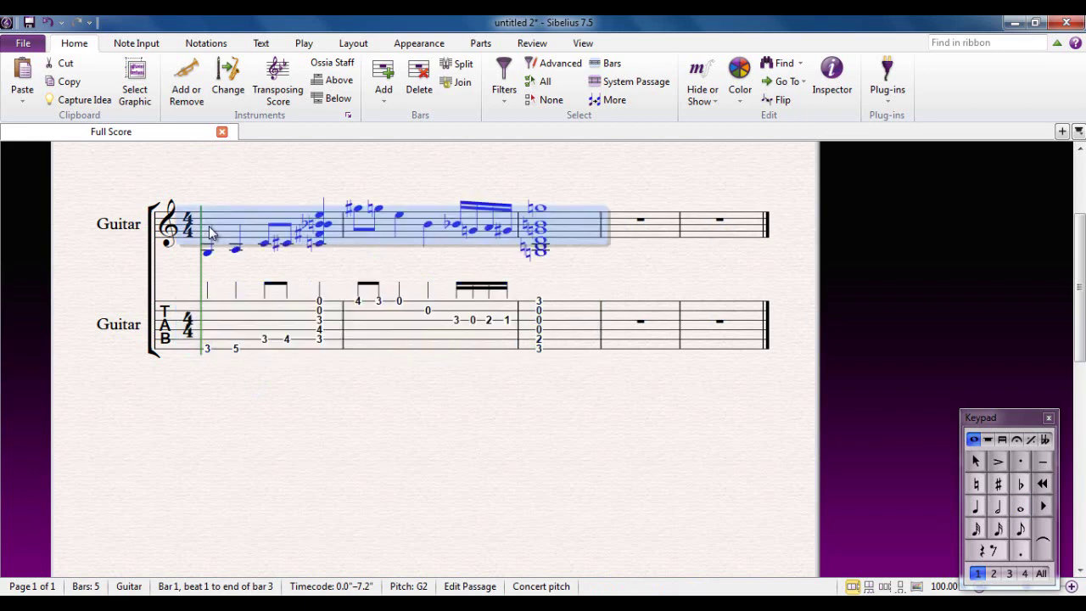
left_click(443, 395)
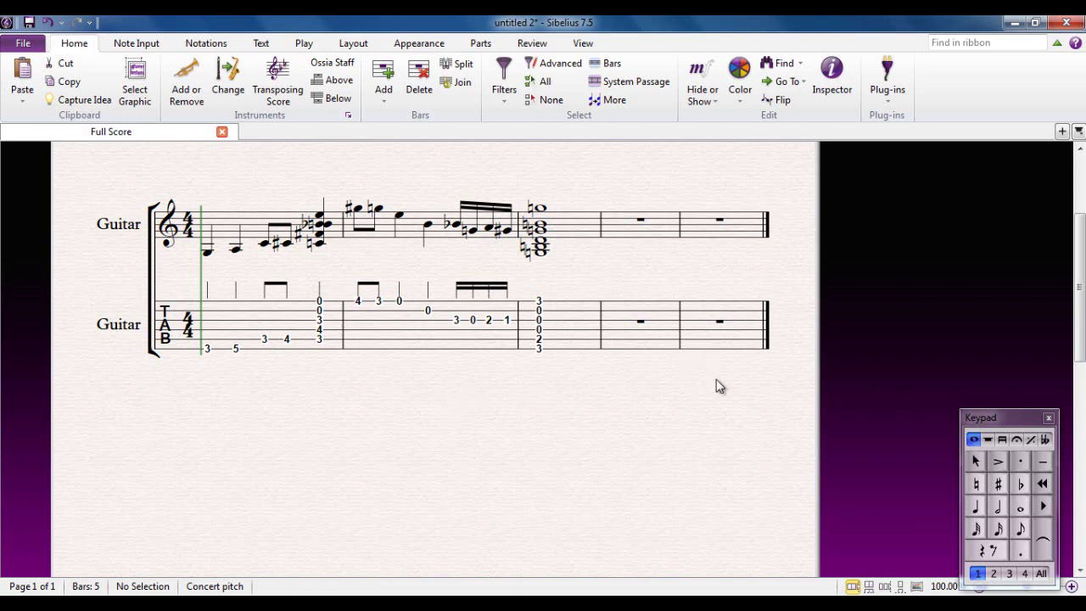
Enter four rising sixteenth notes E, G, A, C at the start of bar 5
left_click(998, 529)
left_click(694, 238)
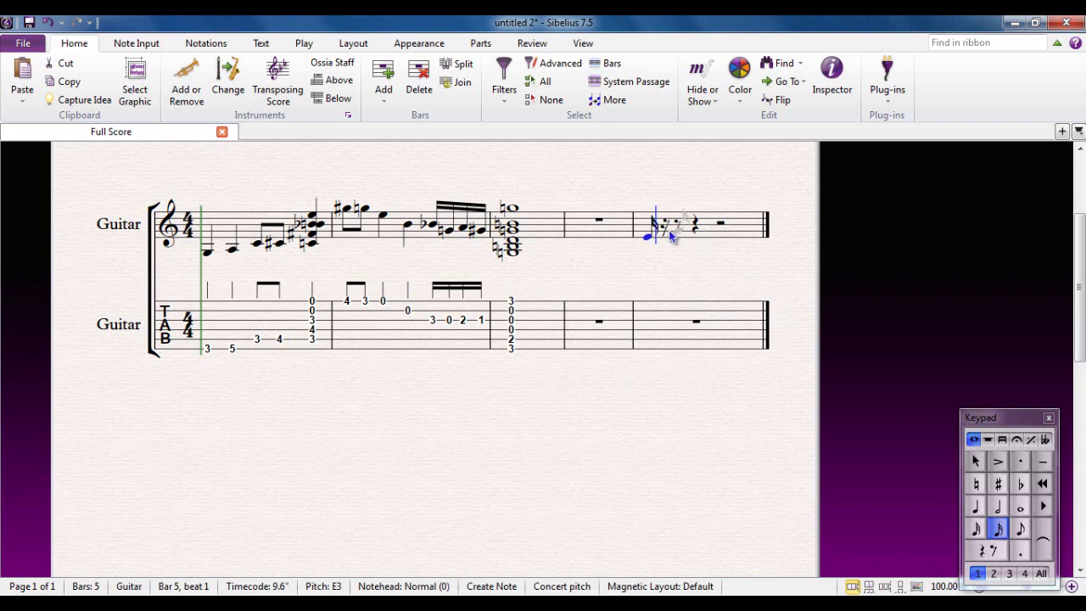
left_click(664, 228)
left_click(676, 226)
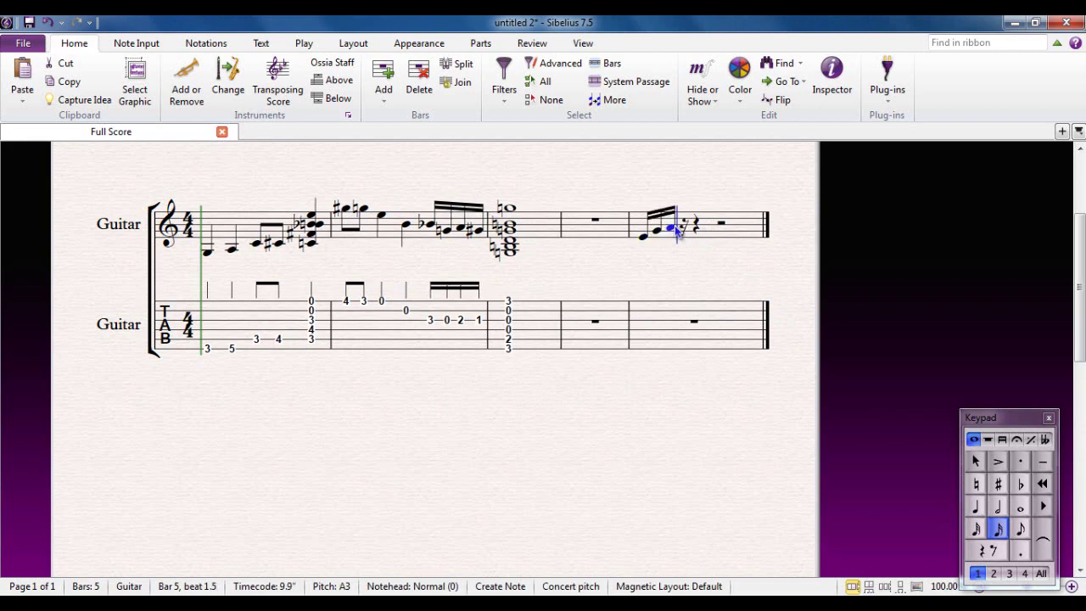
left_click(686, 221)
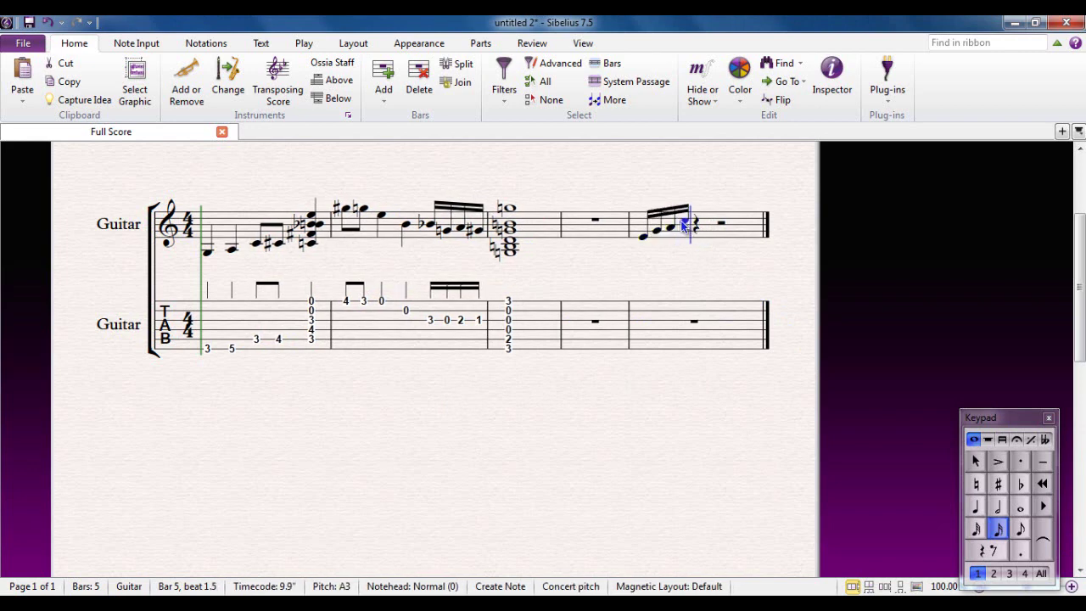
Add two quarter-note Bs and a closing quarter-note chord built on G
left_click(976, 506)
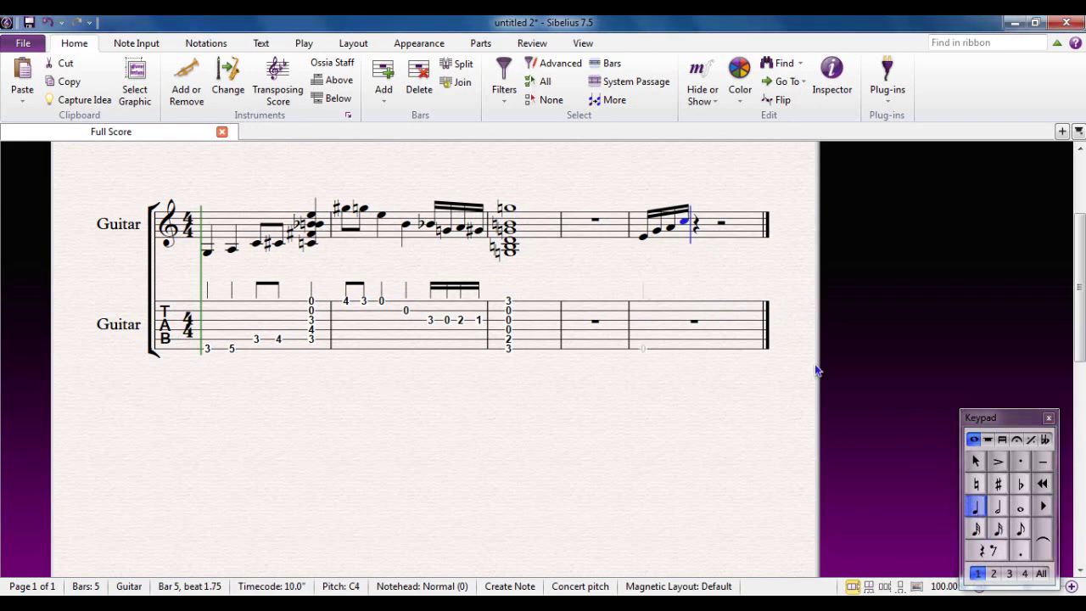
left_click(696, 225)
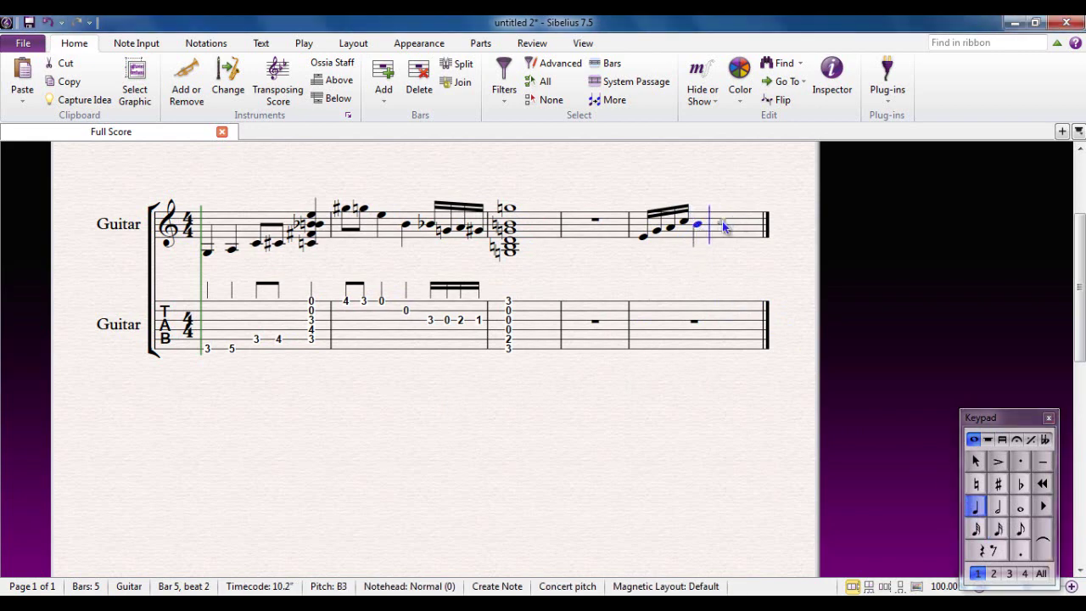
left_click(722, 222)
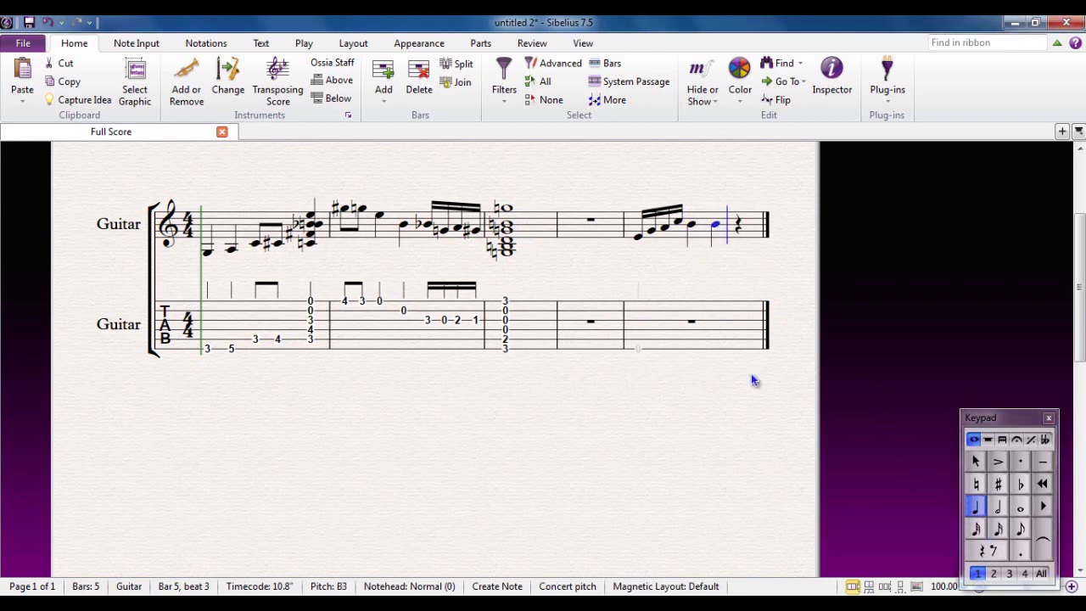
left_click(738, 234)
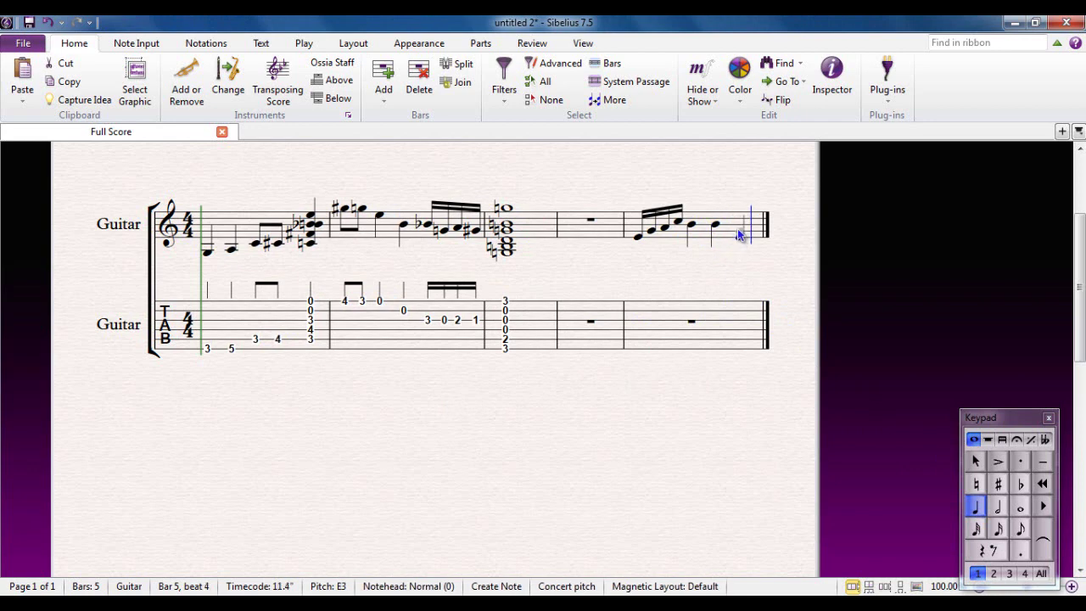
left_click(738, 227, "ctrl")
left_click(738, 220, "ctrl")
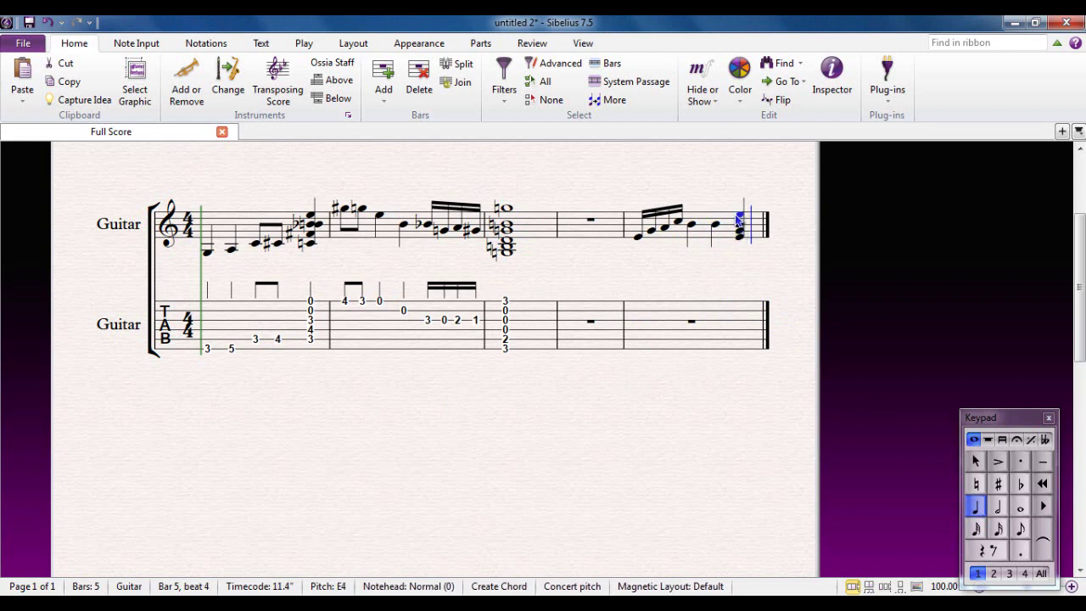
key("Escape")
key("Escape")
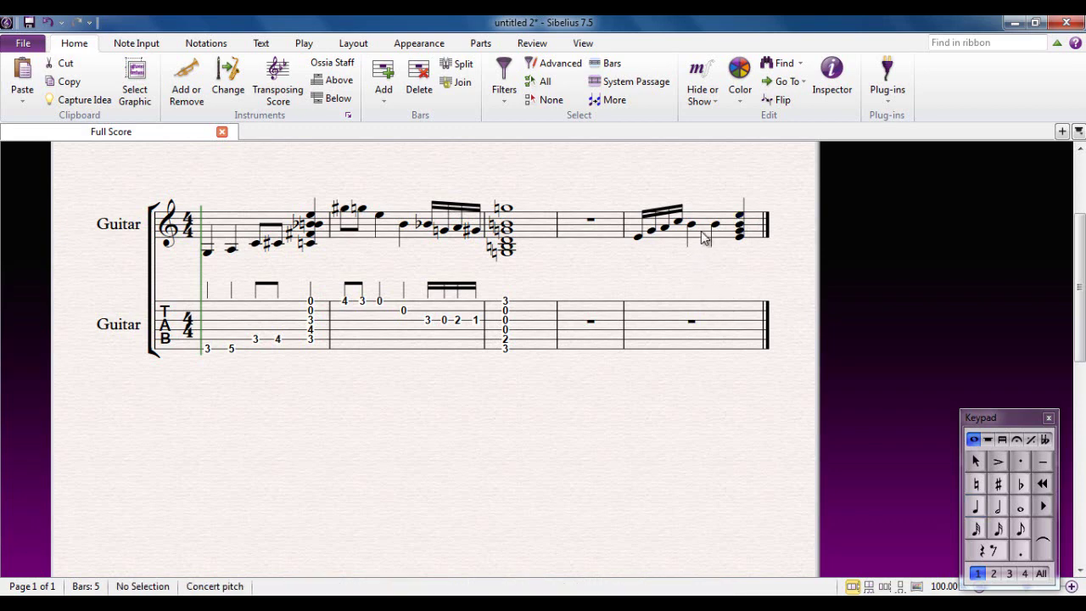
Copy bar 5 of the notation staff into bar 5 of the tab staff
left_click(704, 239)
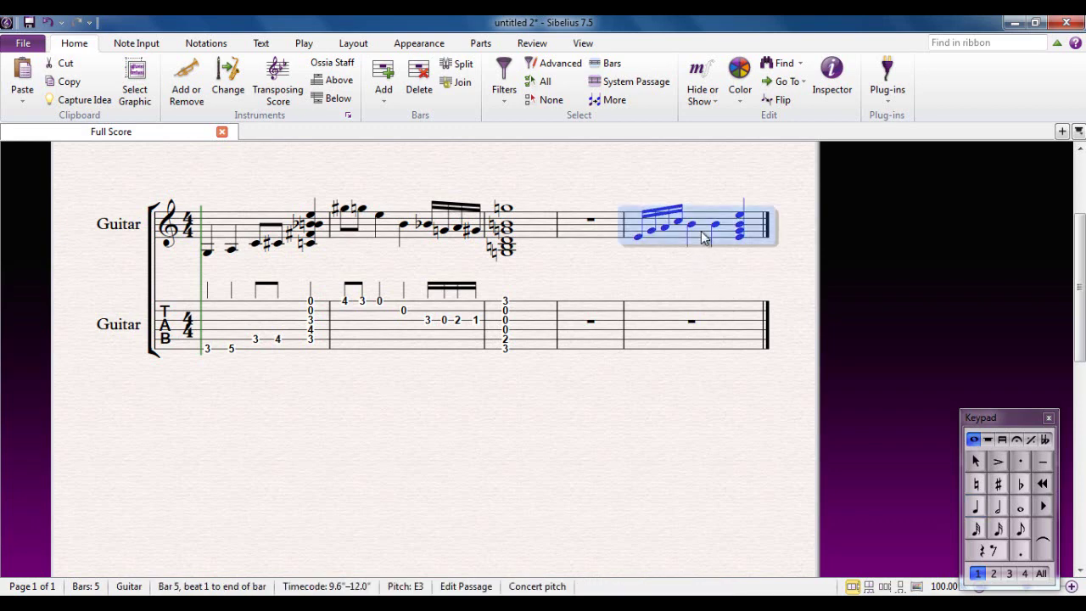
left_click(639, 339)
key("Escape")
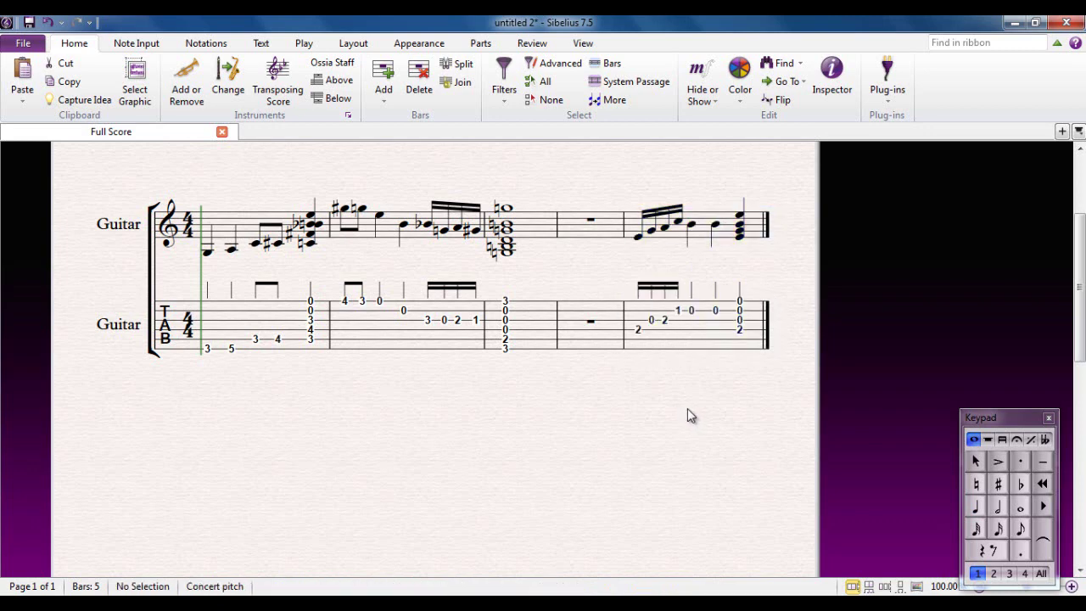